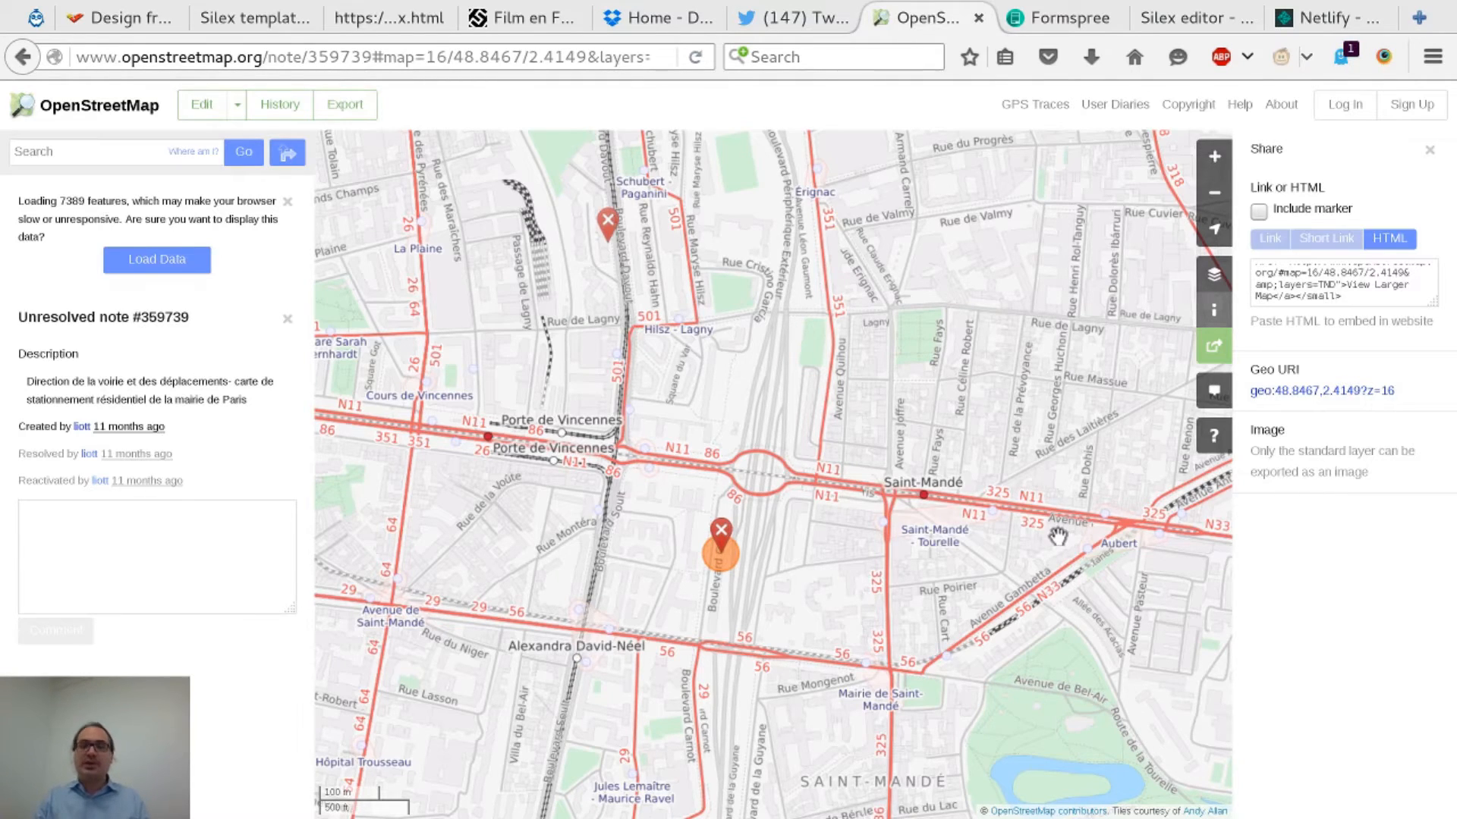
Close the OpenStreetMap embed-code tab so the Formspree home page is active
key(ctrl+w)
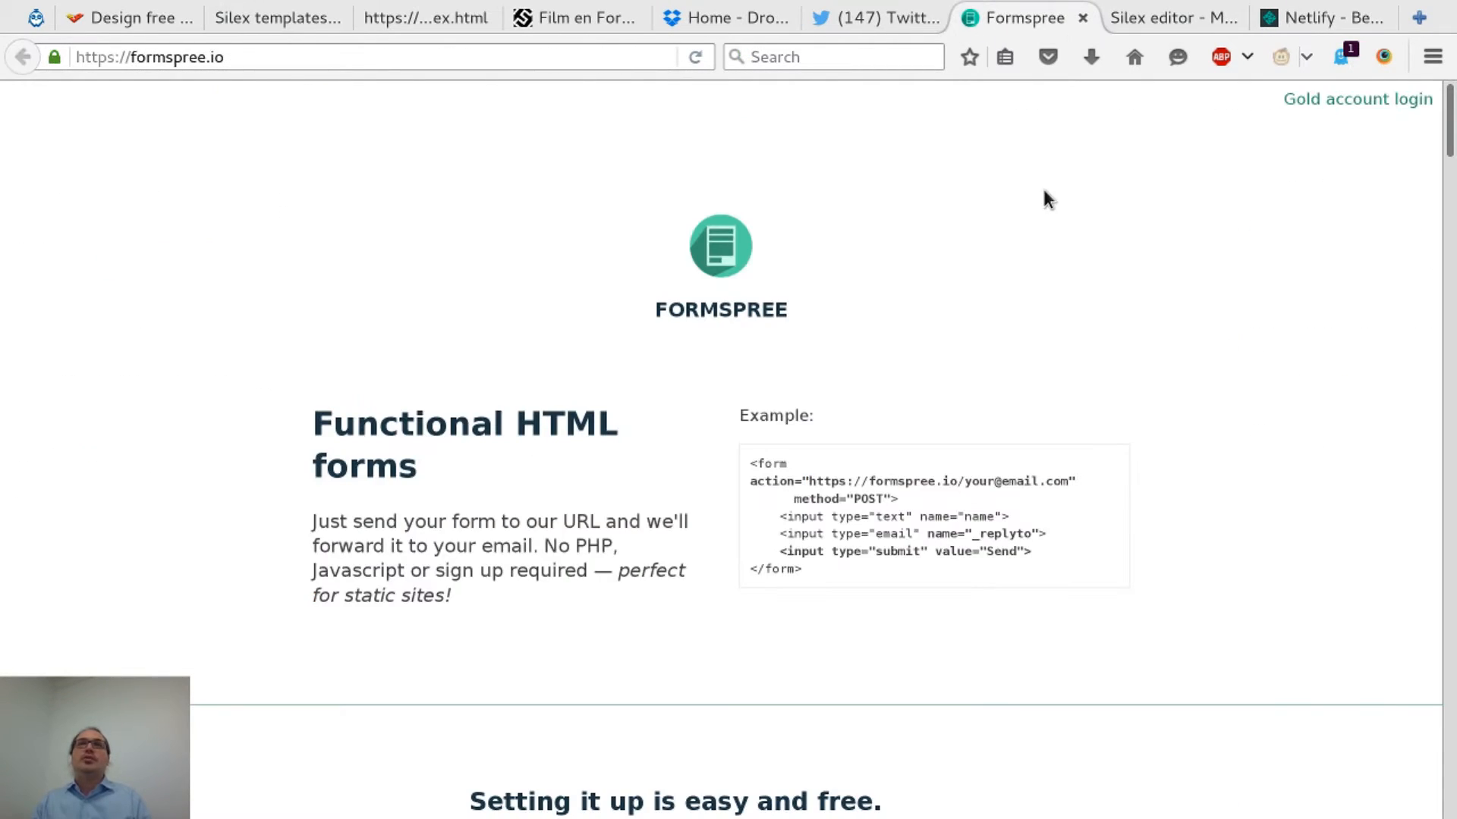
Copy Formspree's example POST form code (name, email, Send) and switch to the Silex editor
double_click(683, 312)
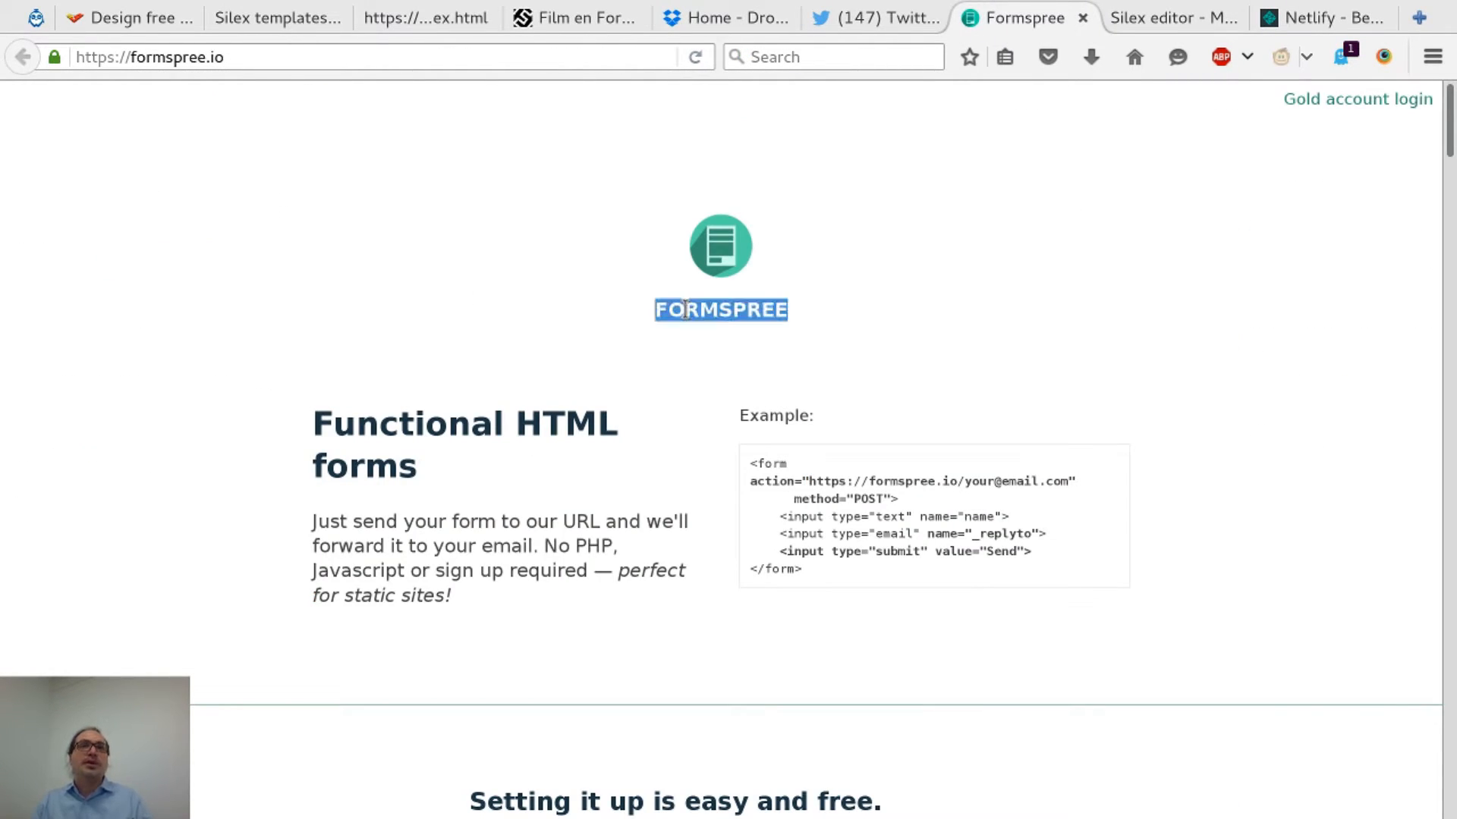
drag(630, 417, 622, 413)
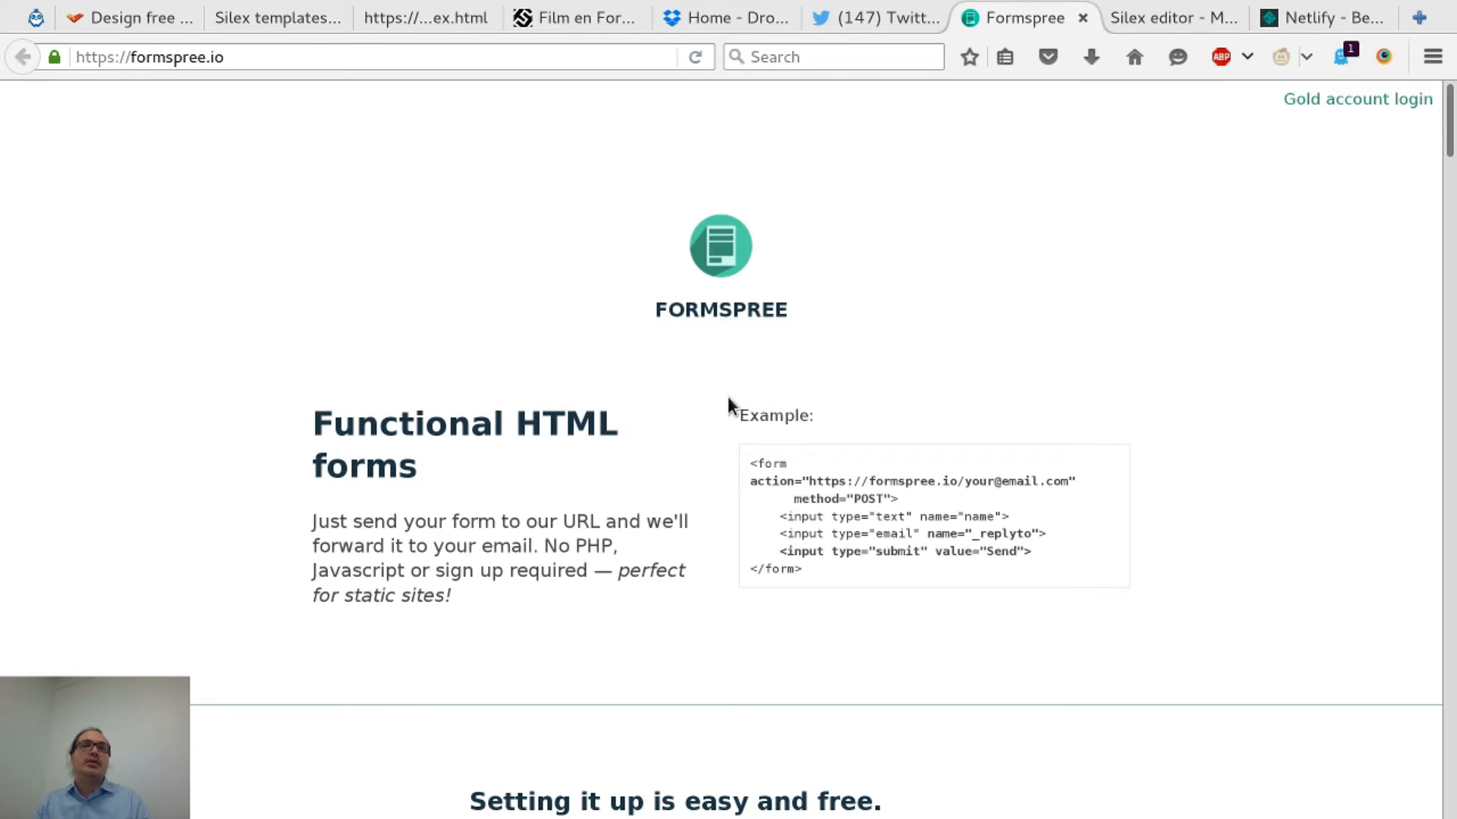
scroll(640, 387, down, 2)
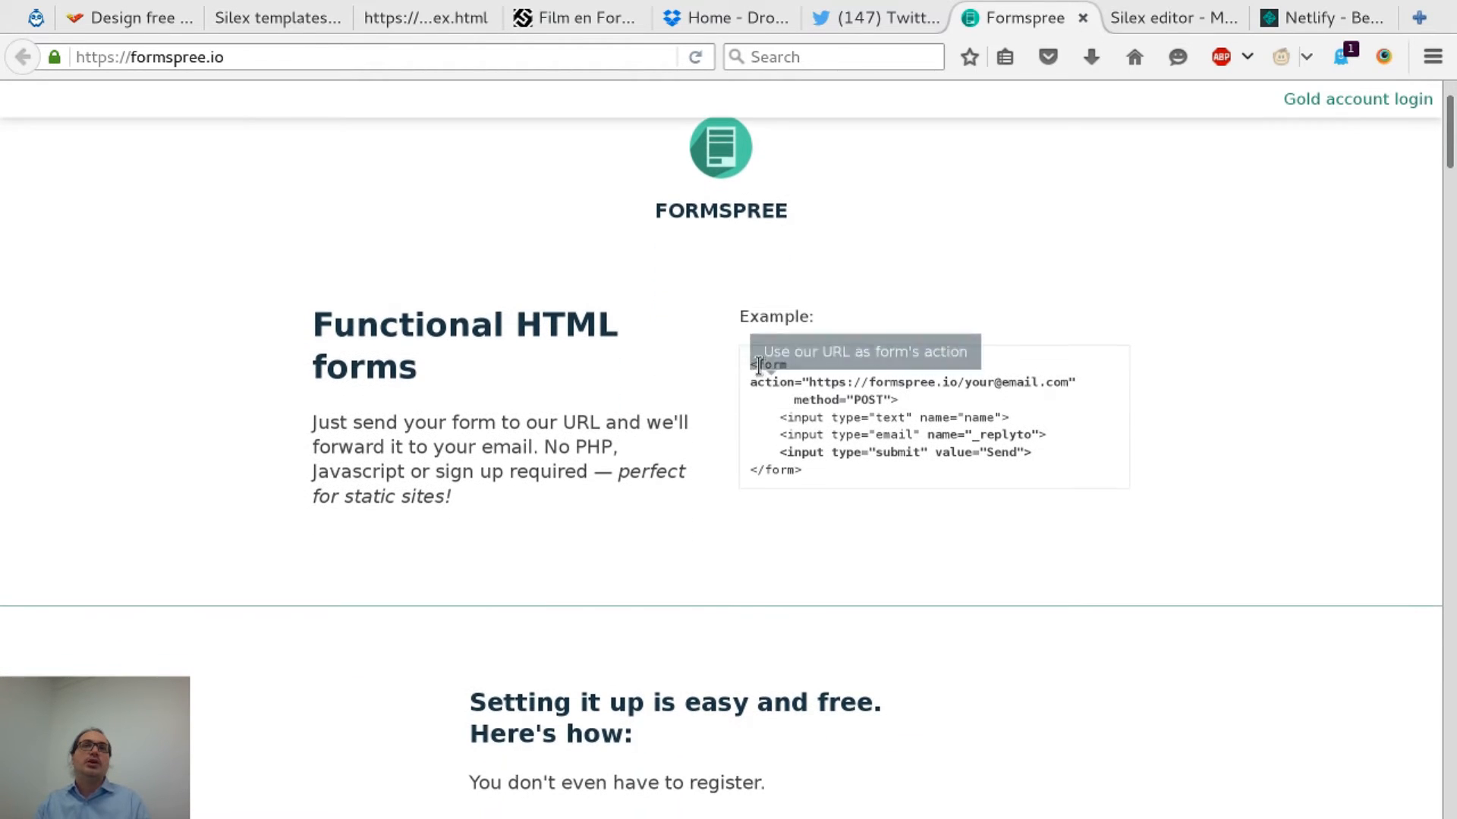
drag(751, 367, 865, 490)
key(ctrl+c)
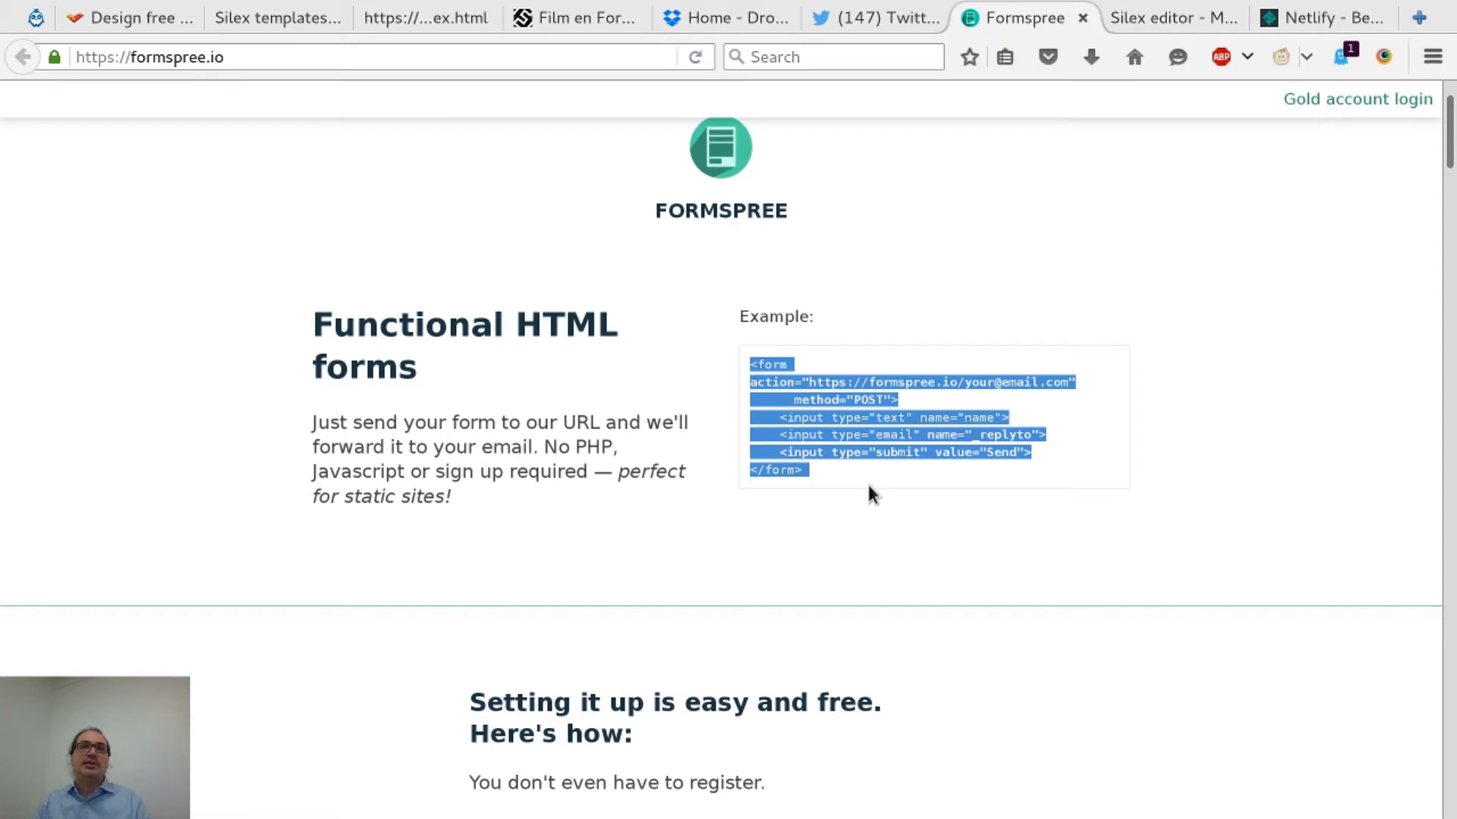
scroll(524, 370, down, 3)
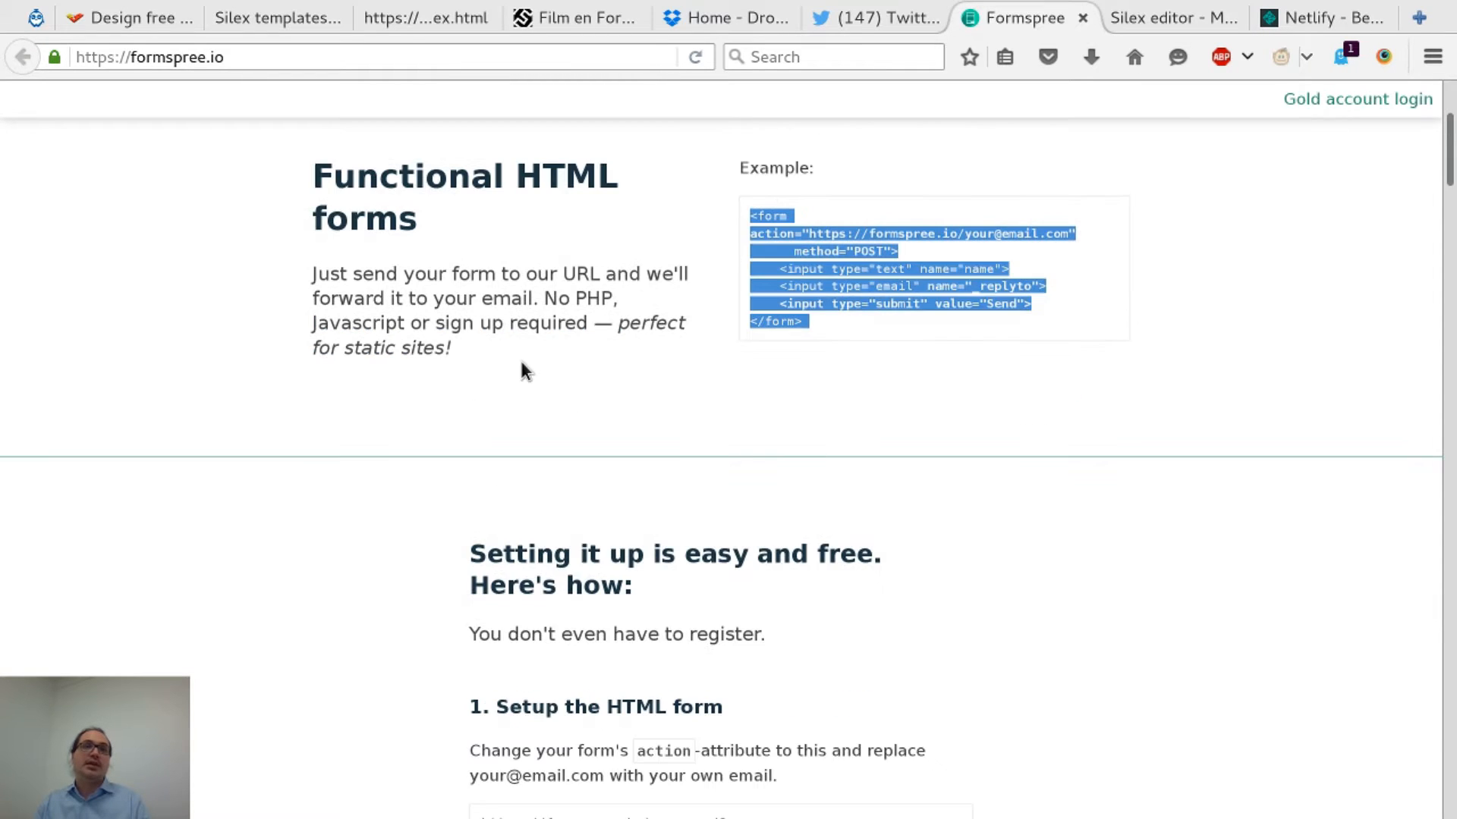
scroll(521, 371, up, 4)
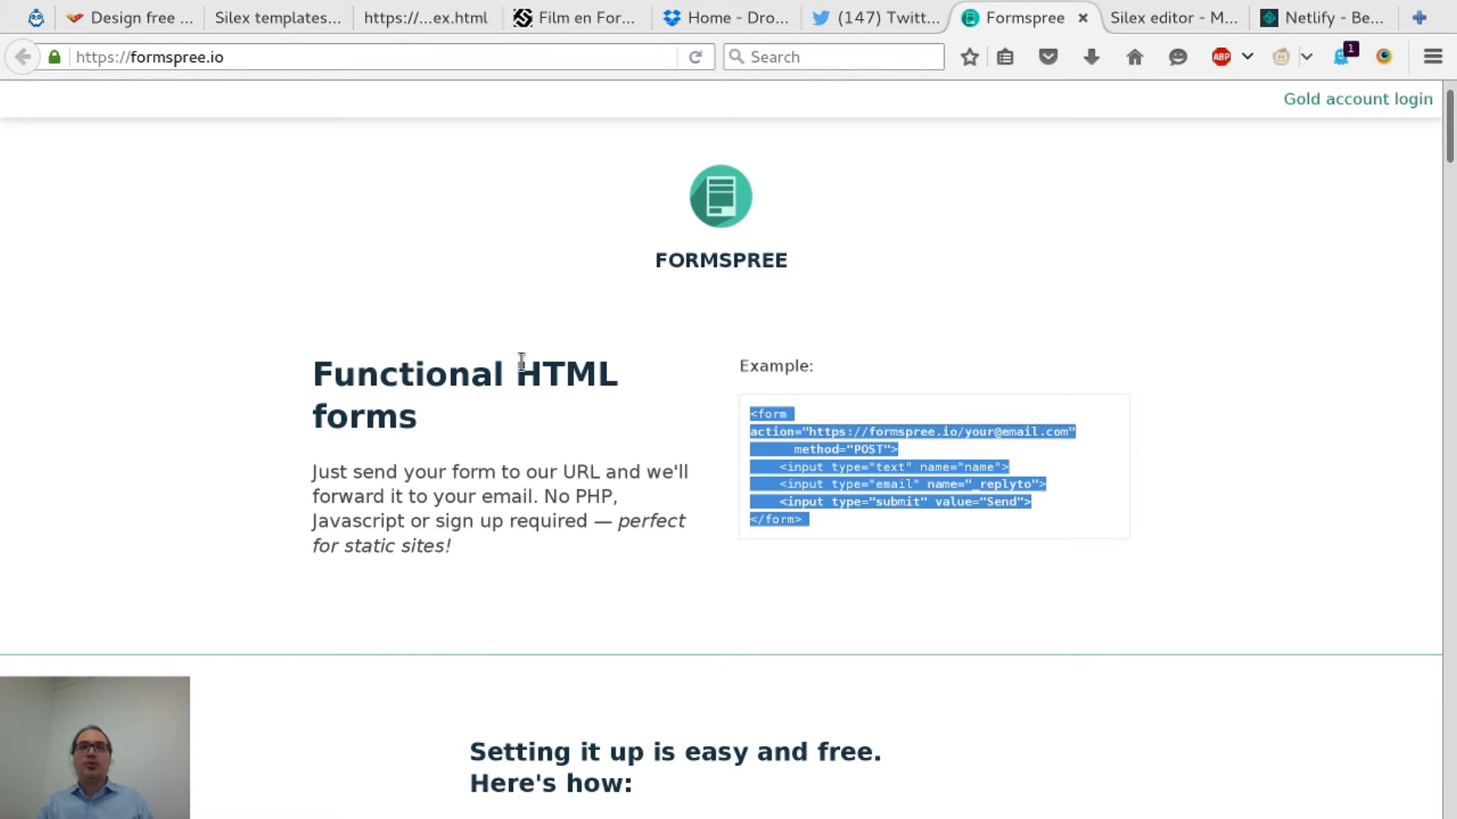
key(alt+Tab)
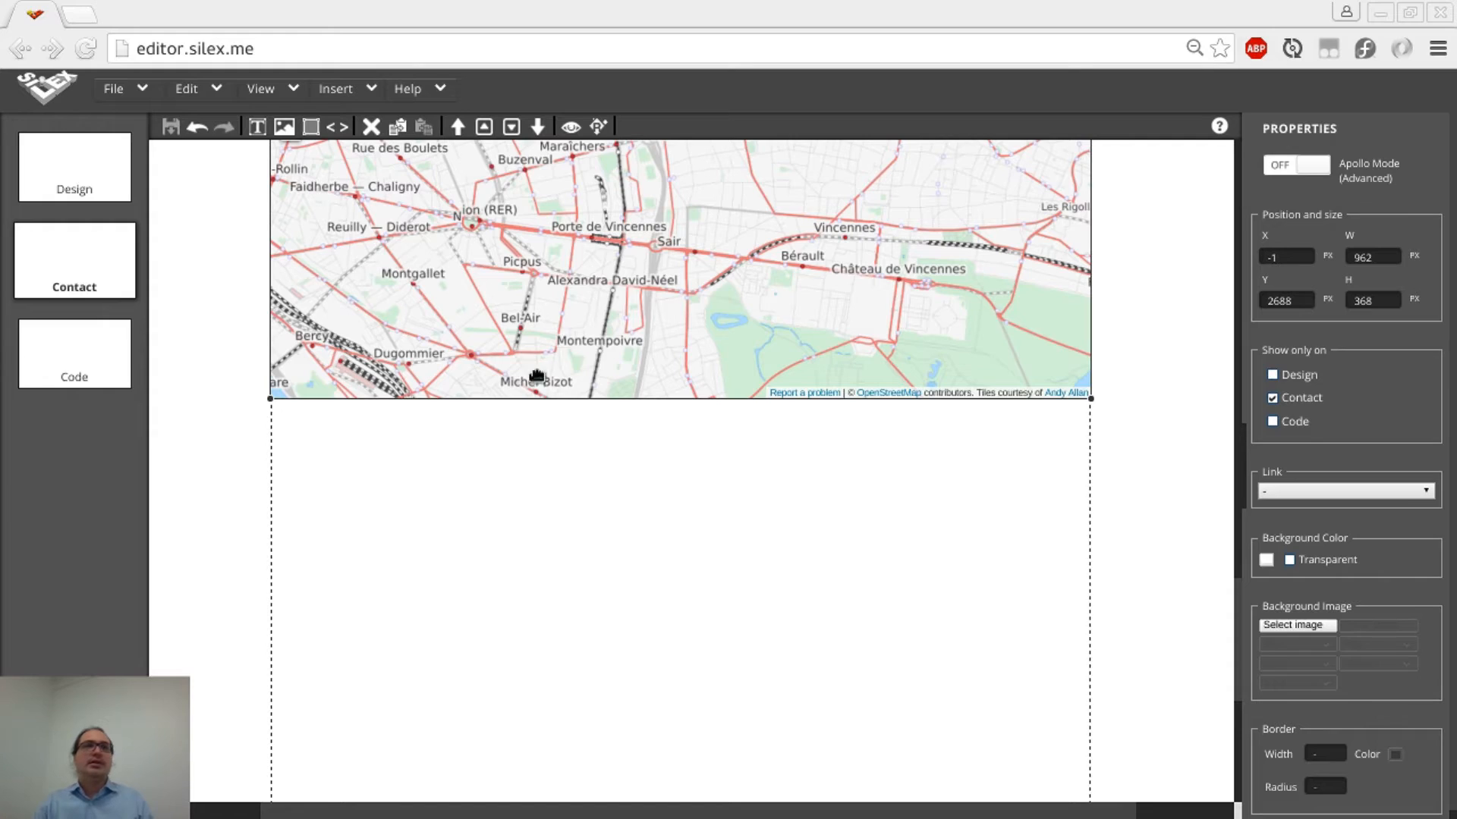
Add an HTML box below the map and paste the Formspree form code into it
click(338, 127)
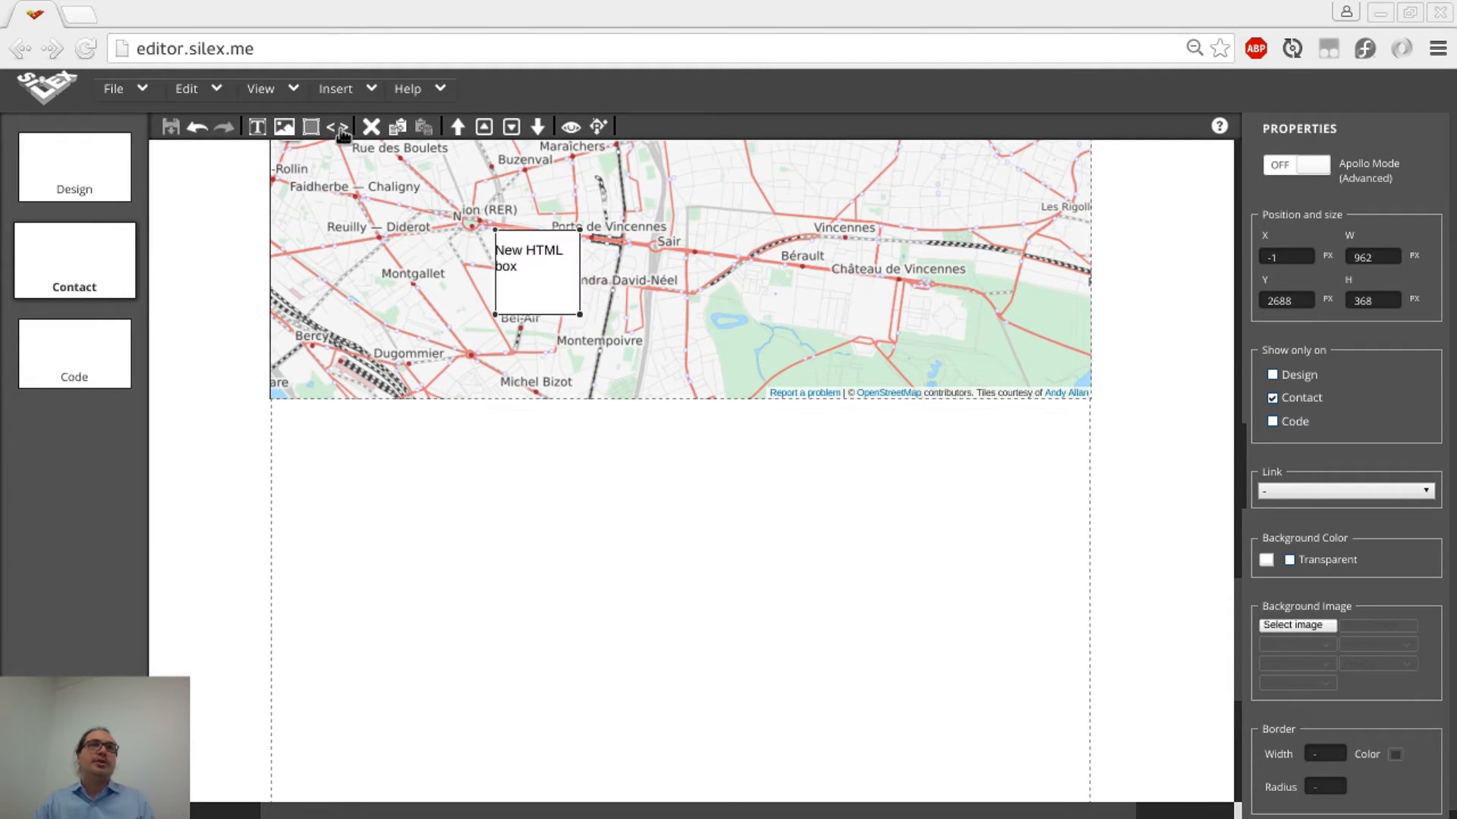
drag(531, 260, 847, 697)
double_click(698, 602)
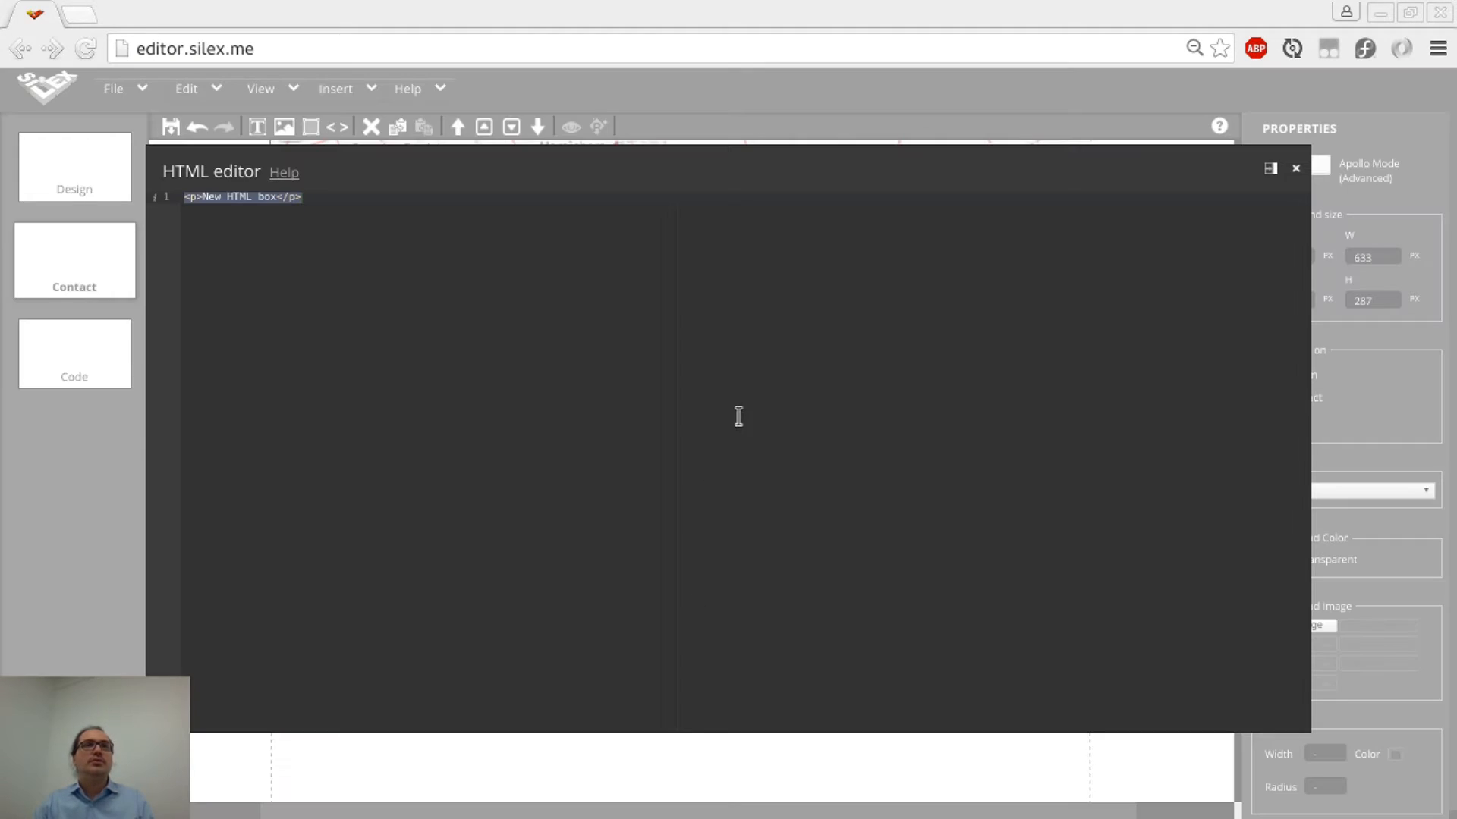
key(ctrl+v)
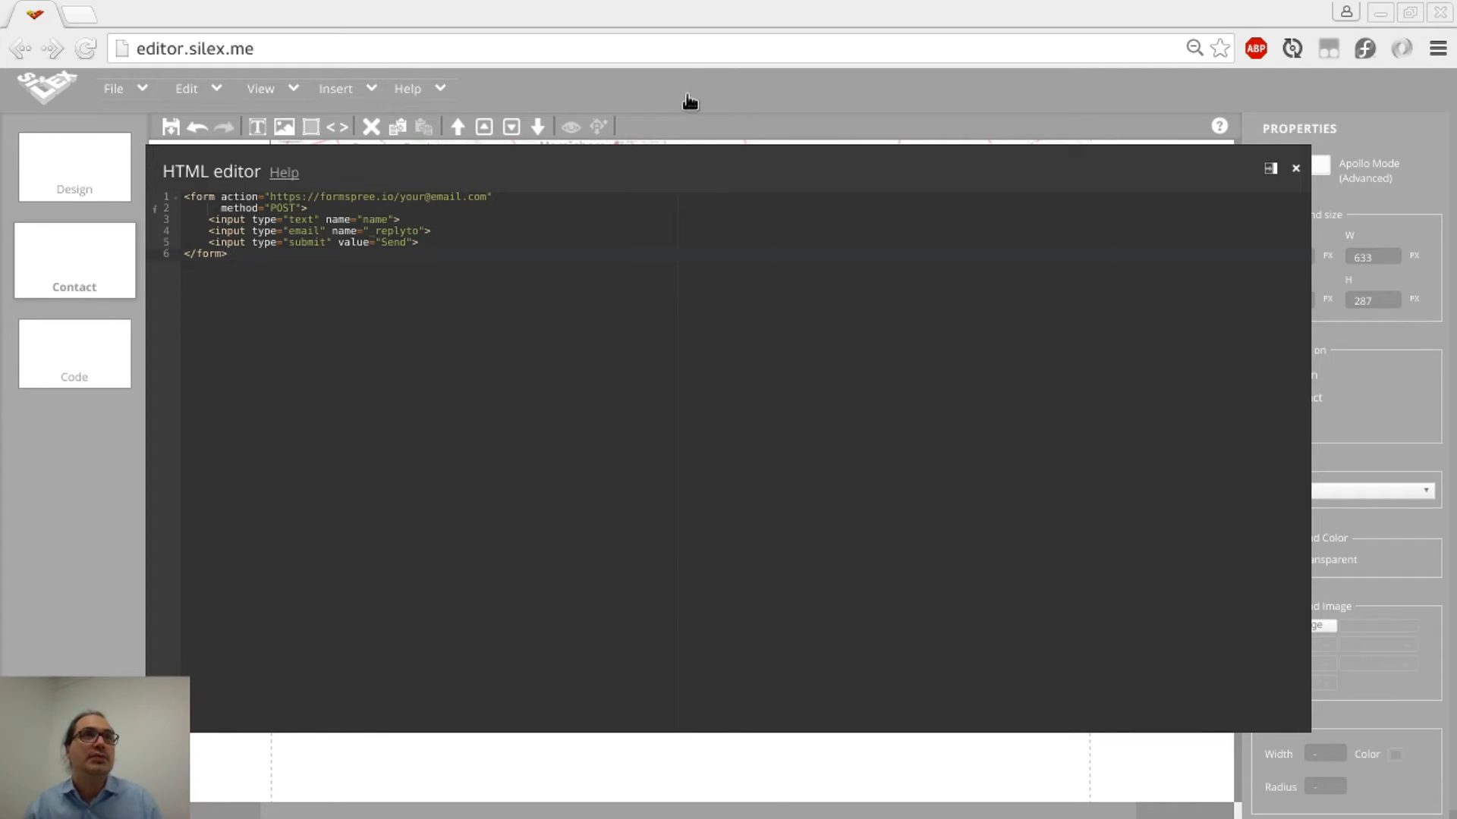
Replace the placeholder address in the form action with the recipient's e-mail address
drag(399, 196, 479, 198)
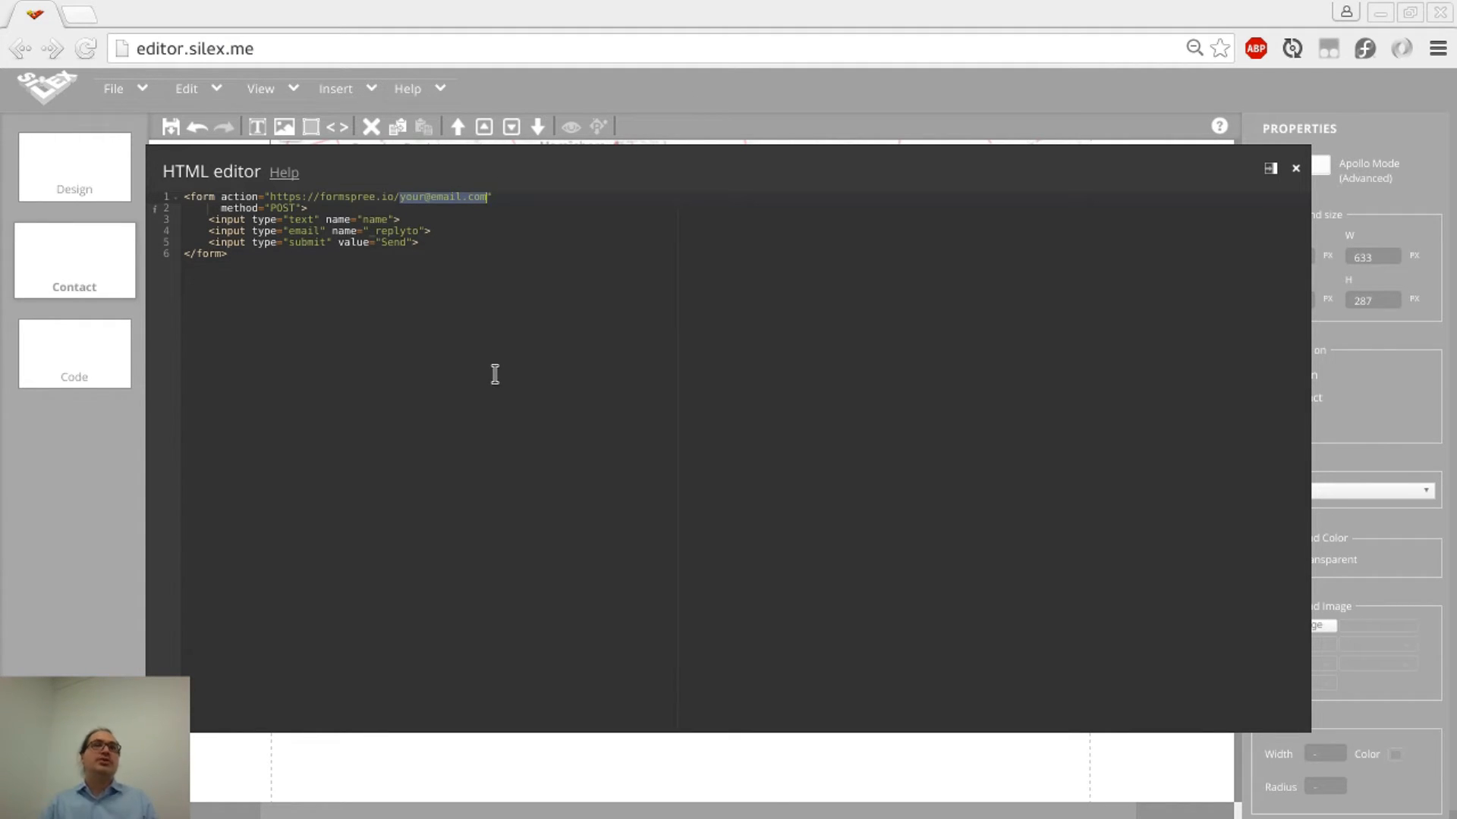
text(a)
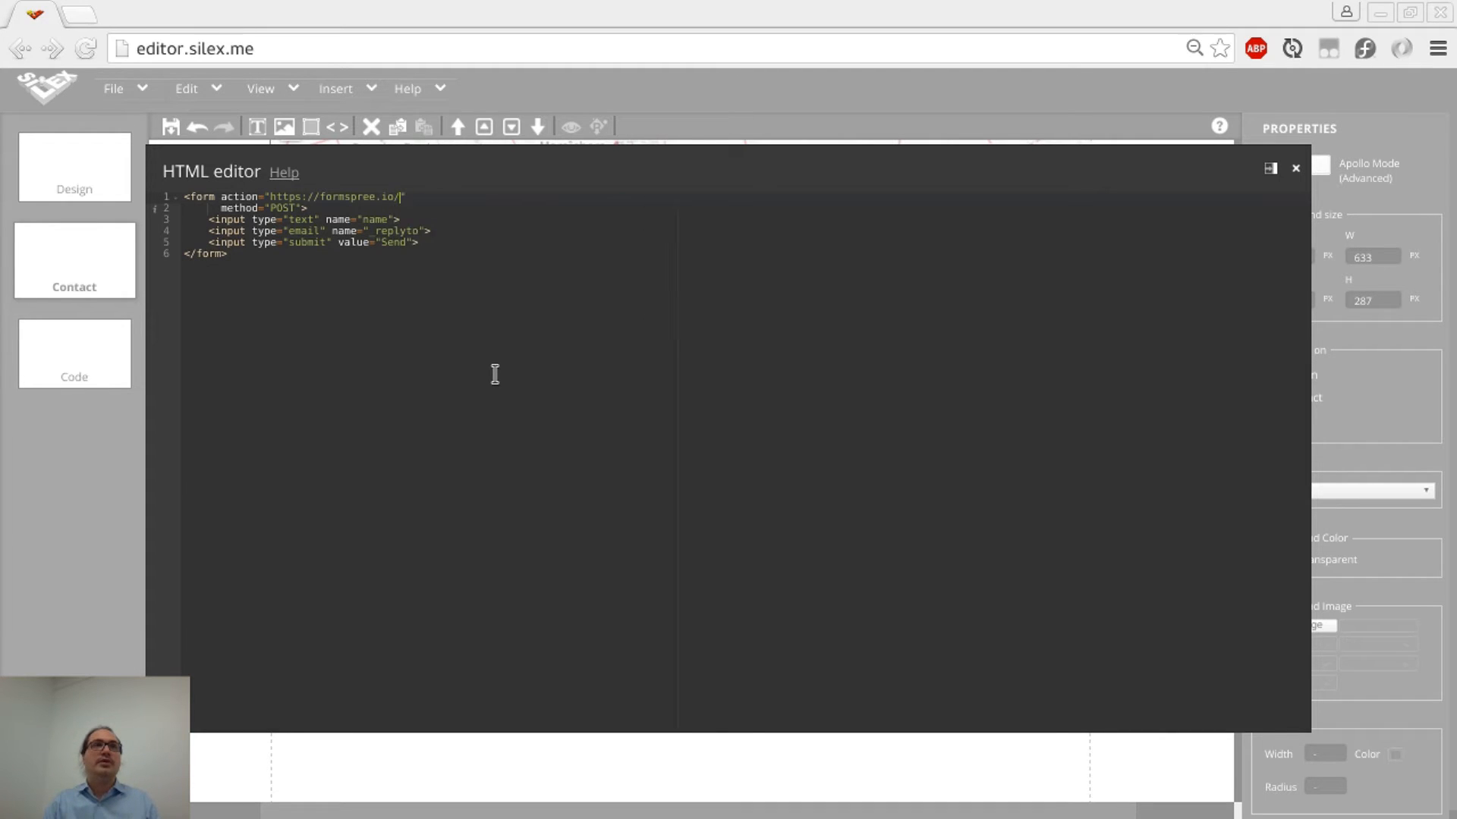
key(BackSpace)
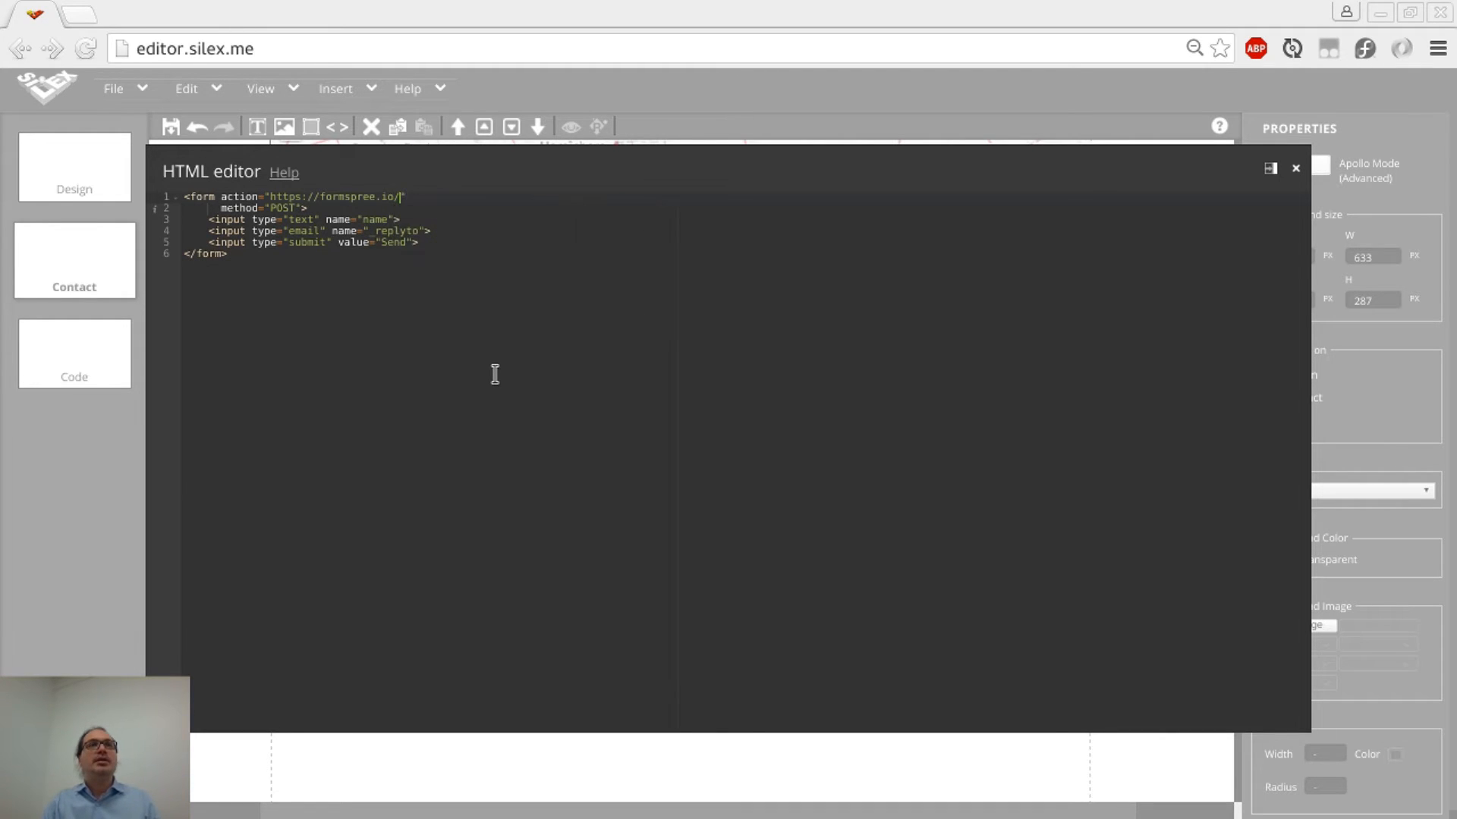
text(b)
key(BackSpace)
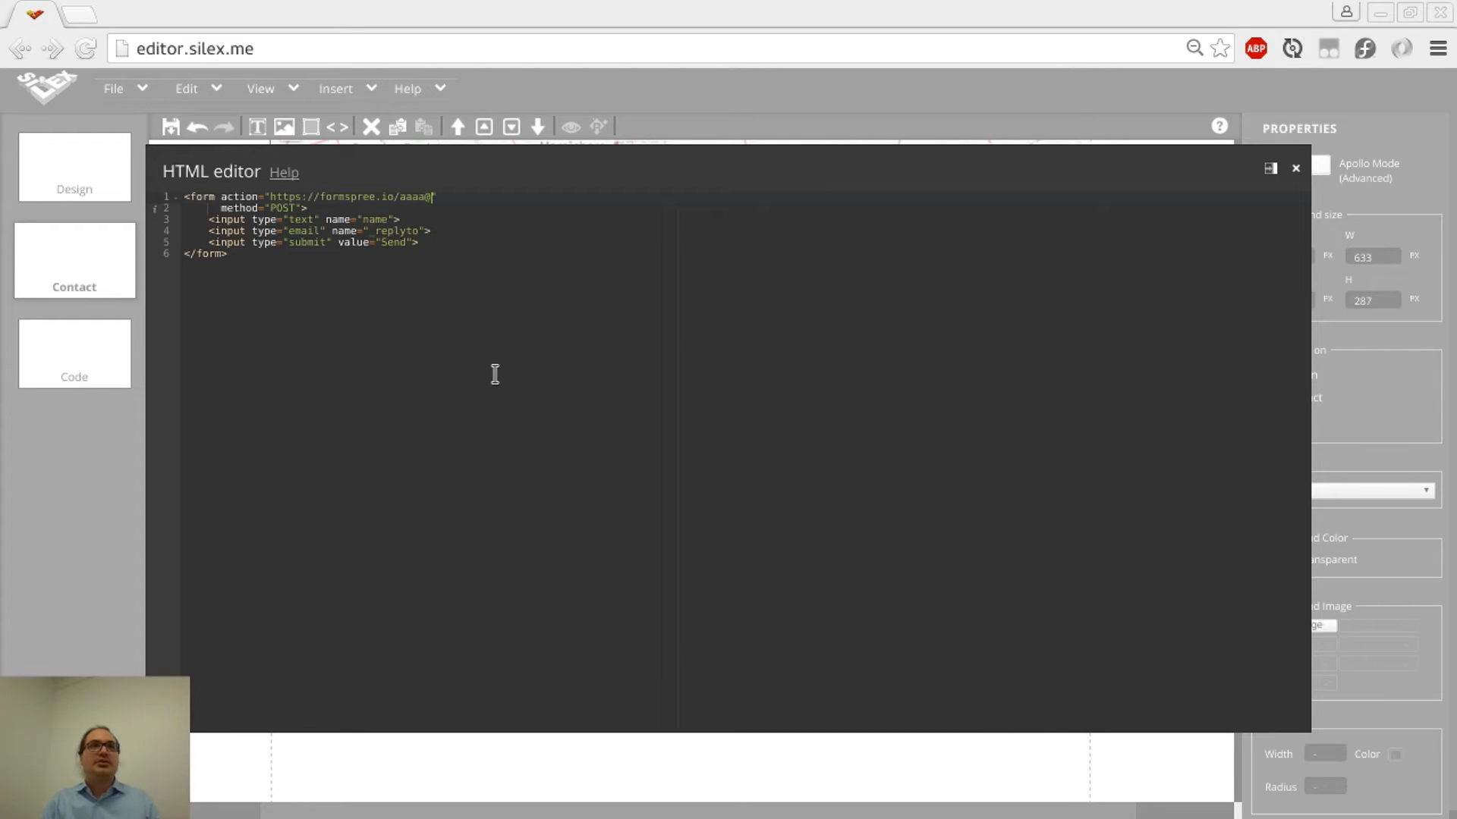
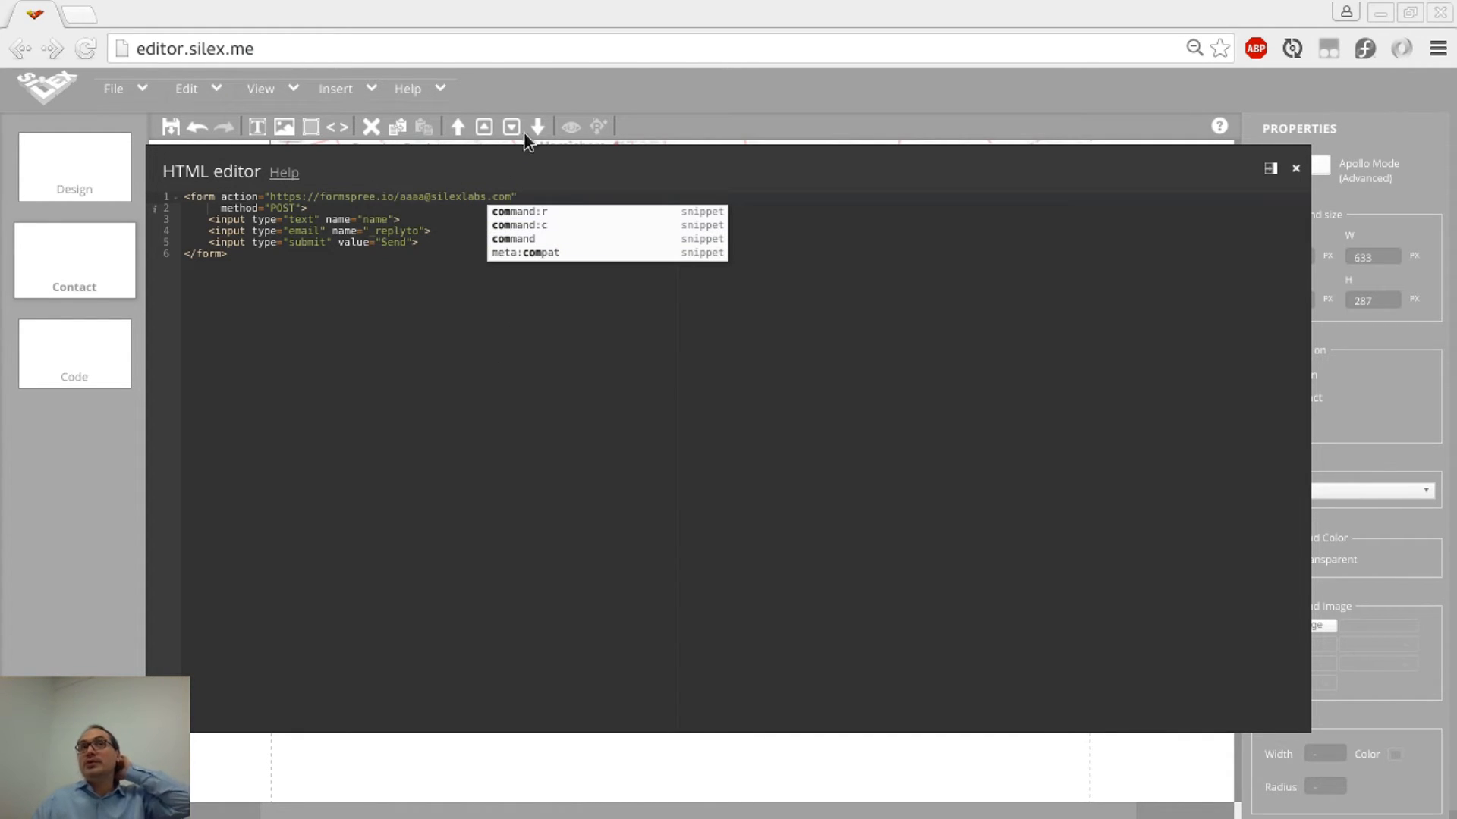
Close the code editor, fit the form box to 306 × 117 px below the map, and add a text box
click(439, 390)
click(631, 107)
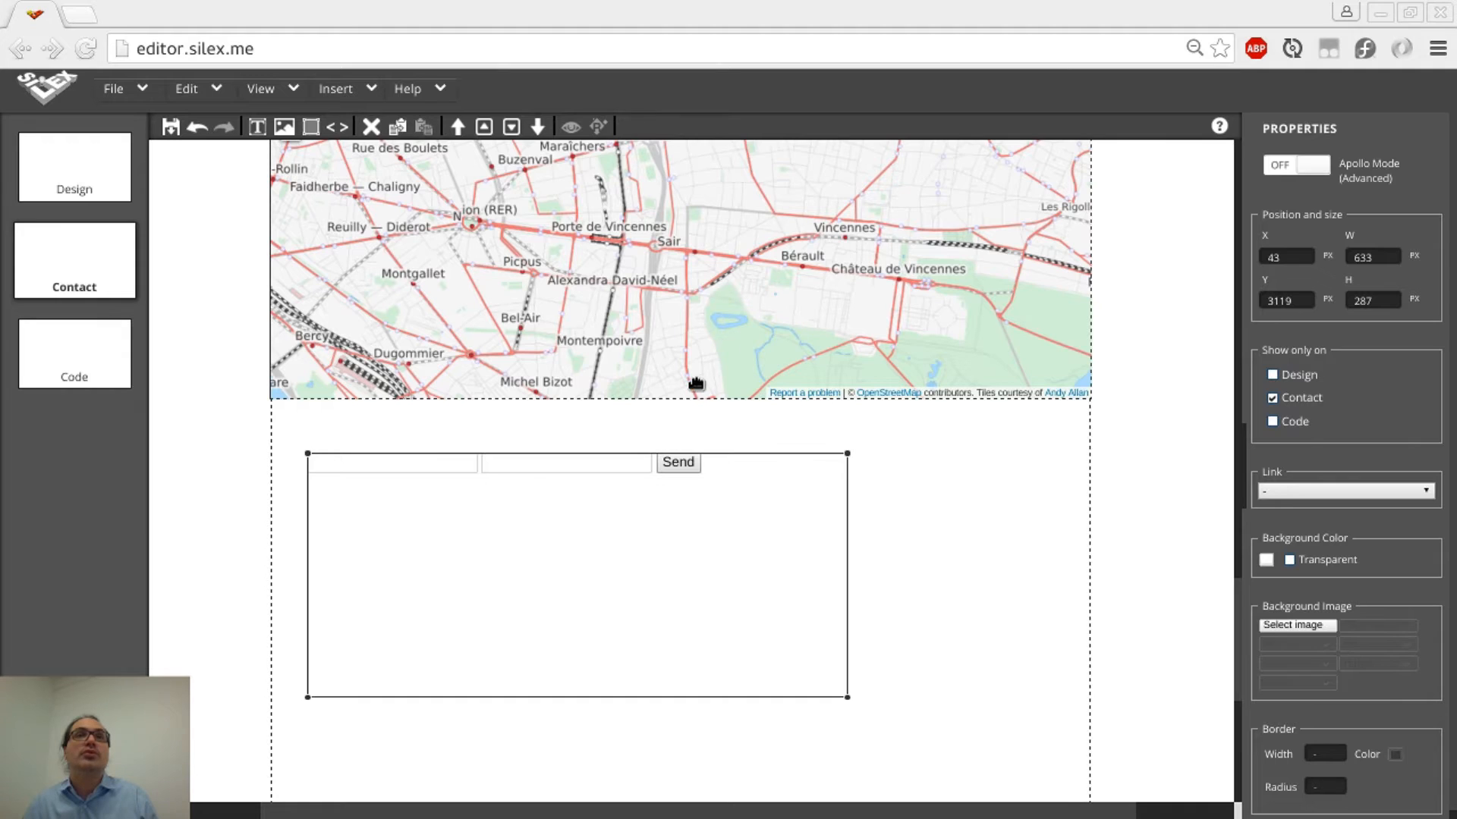
drag(927, 708, 1047, 696)
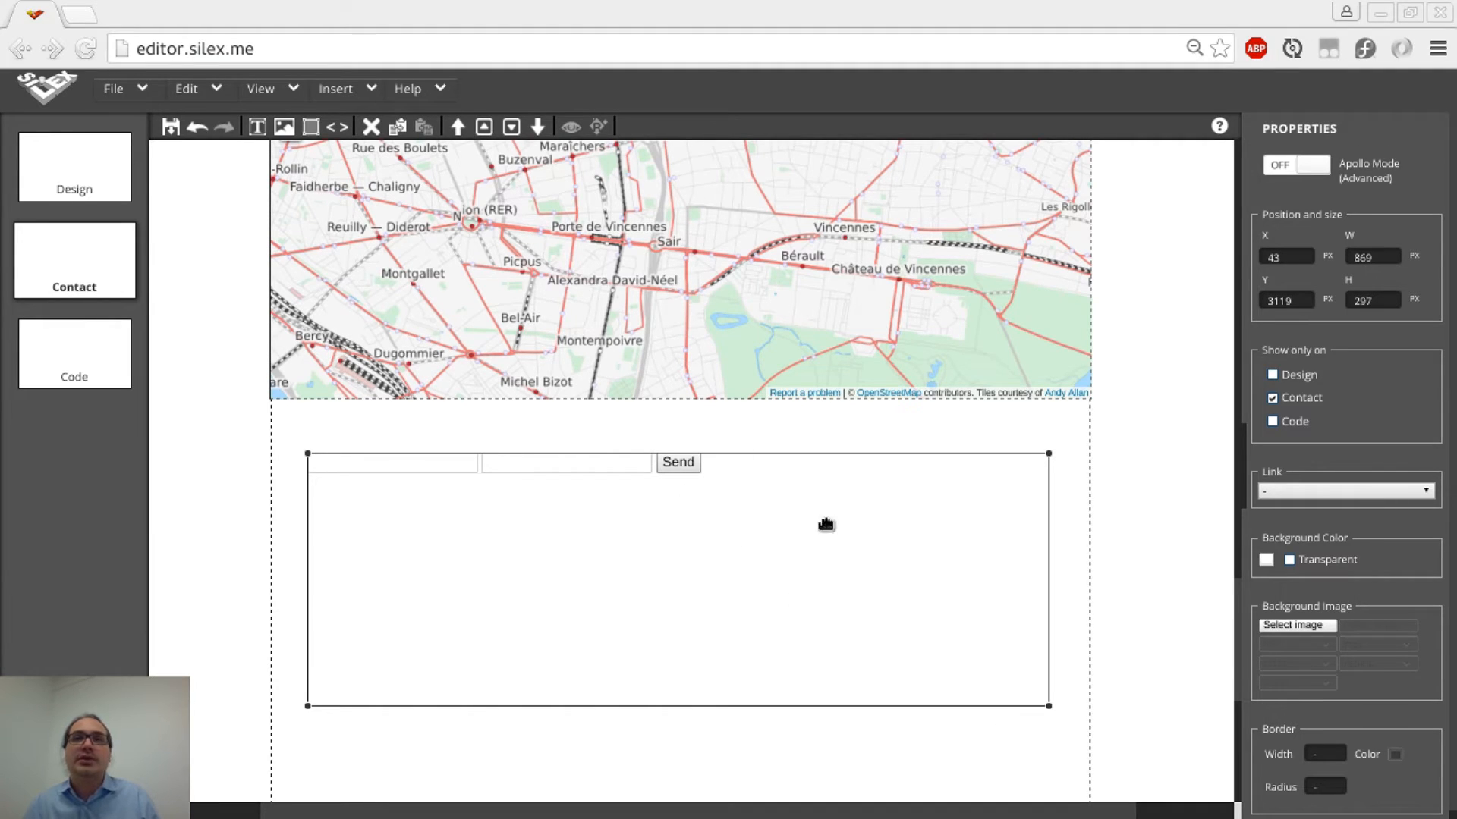
drag(1044, 703, 556, 548)
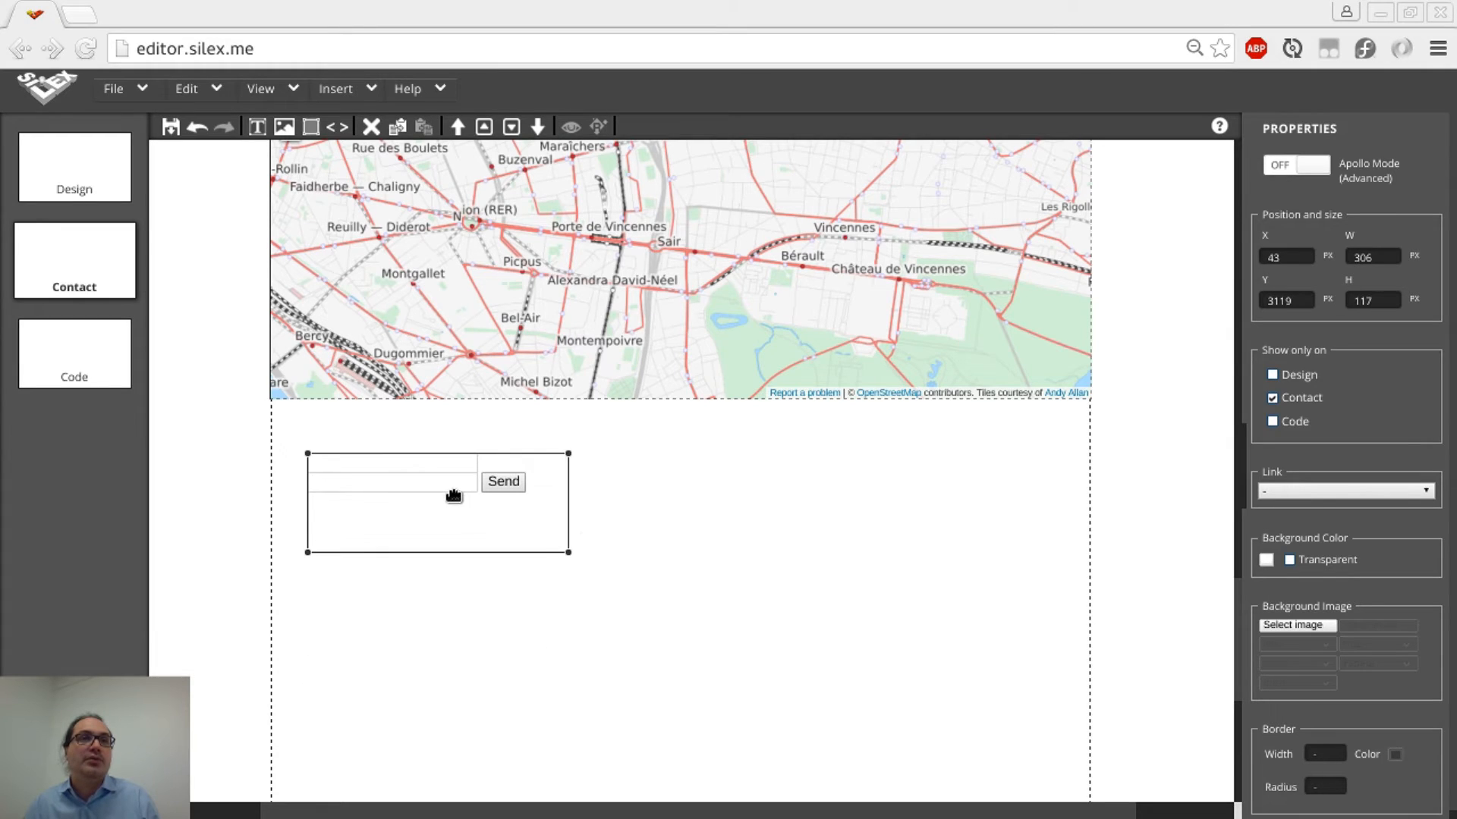
drag(452, 494, 825, 522)
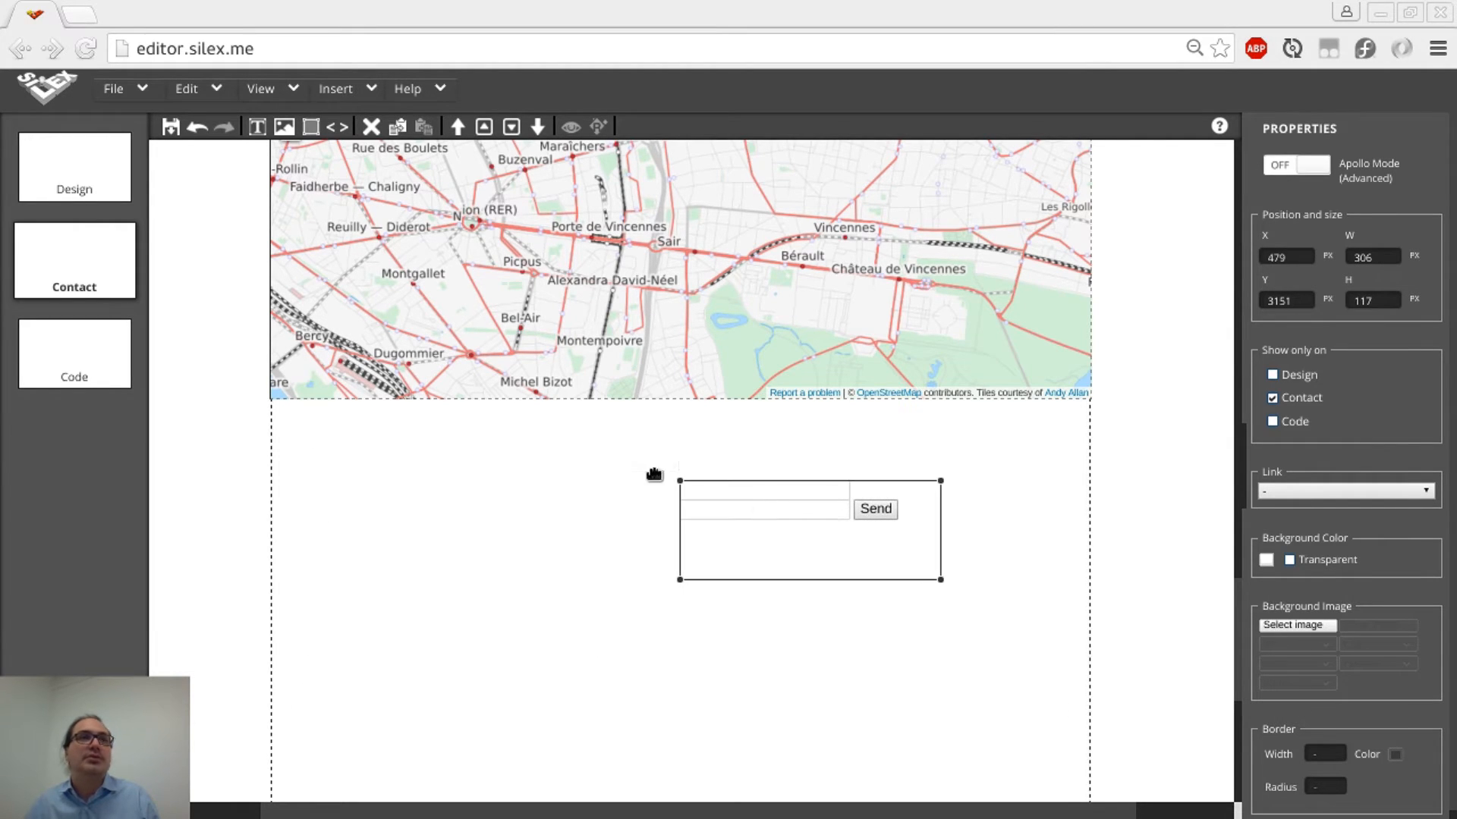
key(alt+t)
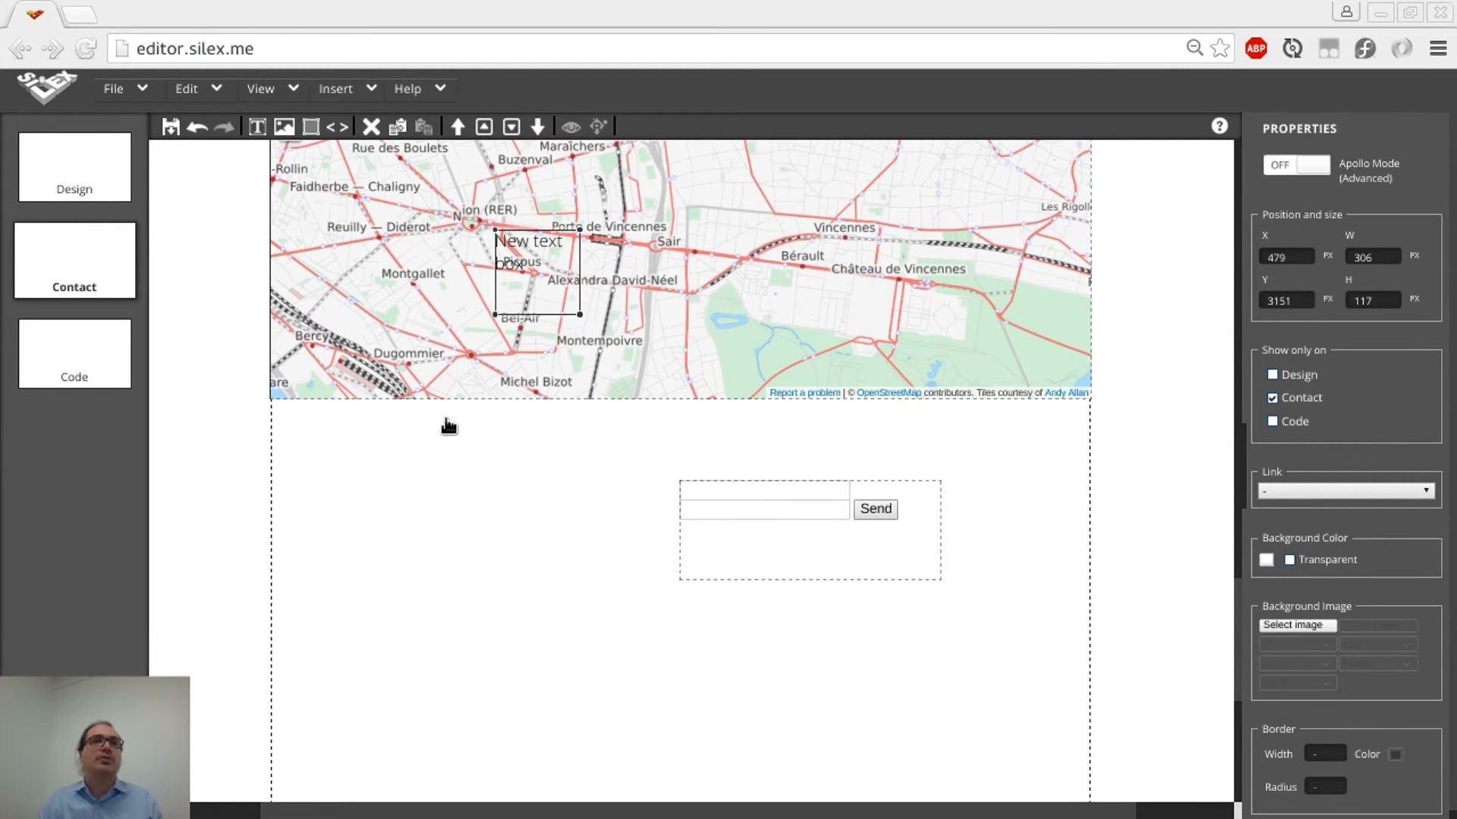
Move the new text box below the map and change its text to 'Votre Nom'
drag(552, 284, 605, 467)
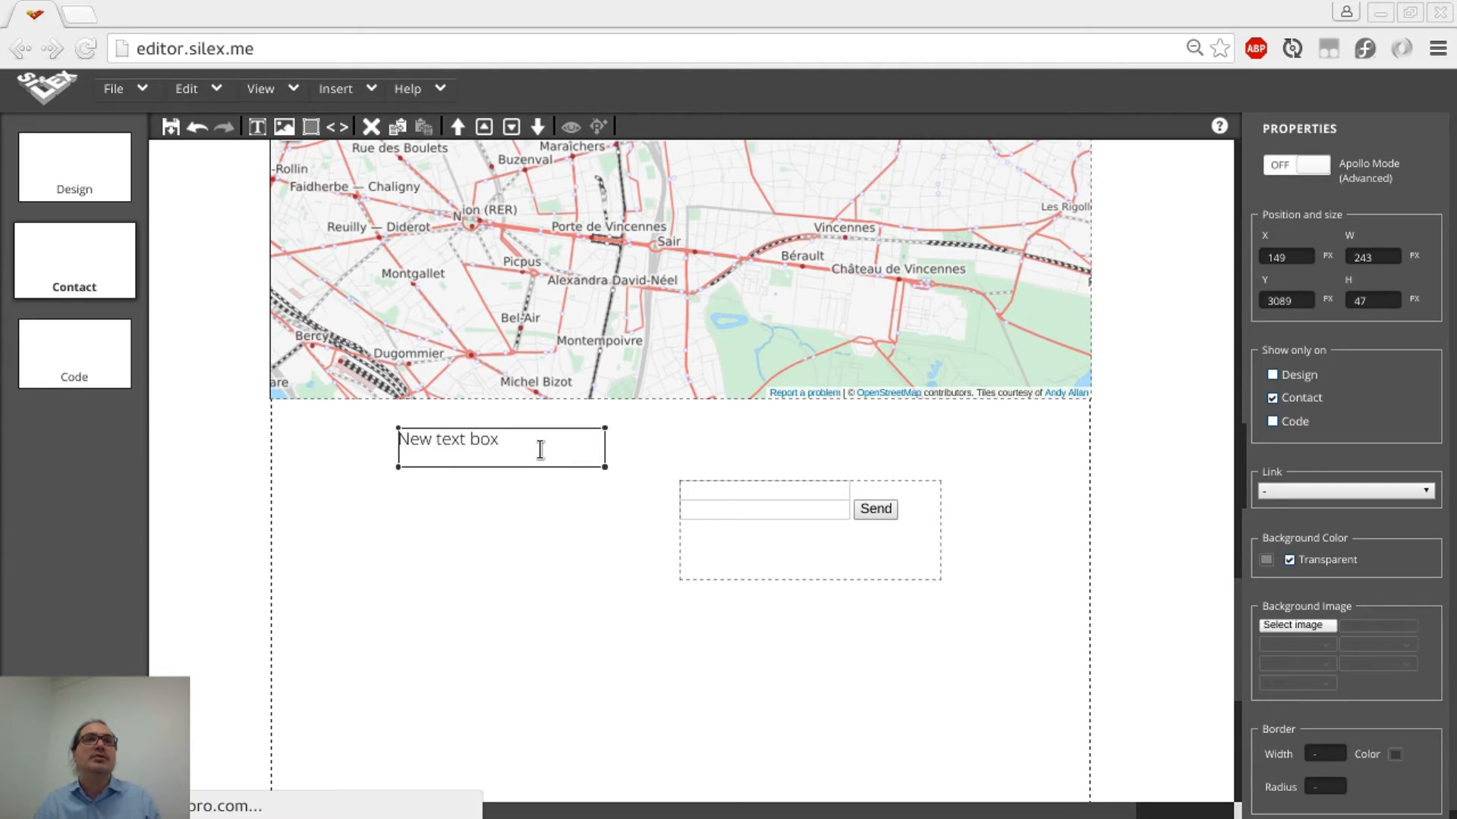
double_click(543, 449)
key(ctrl+a)
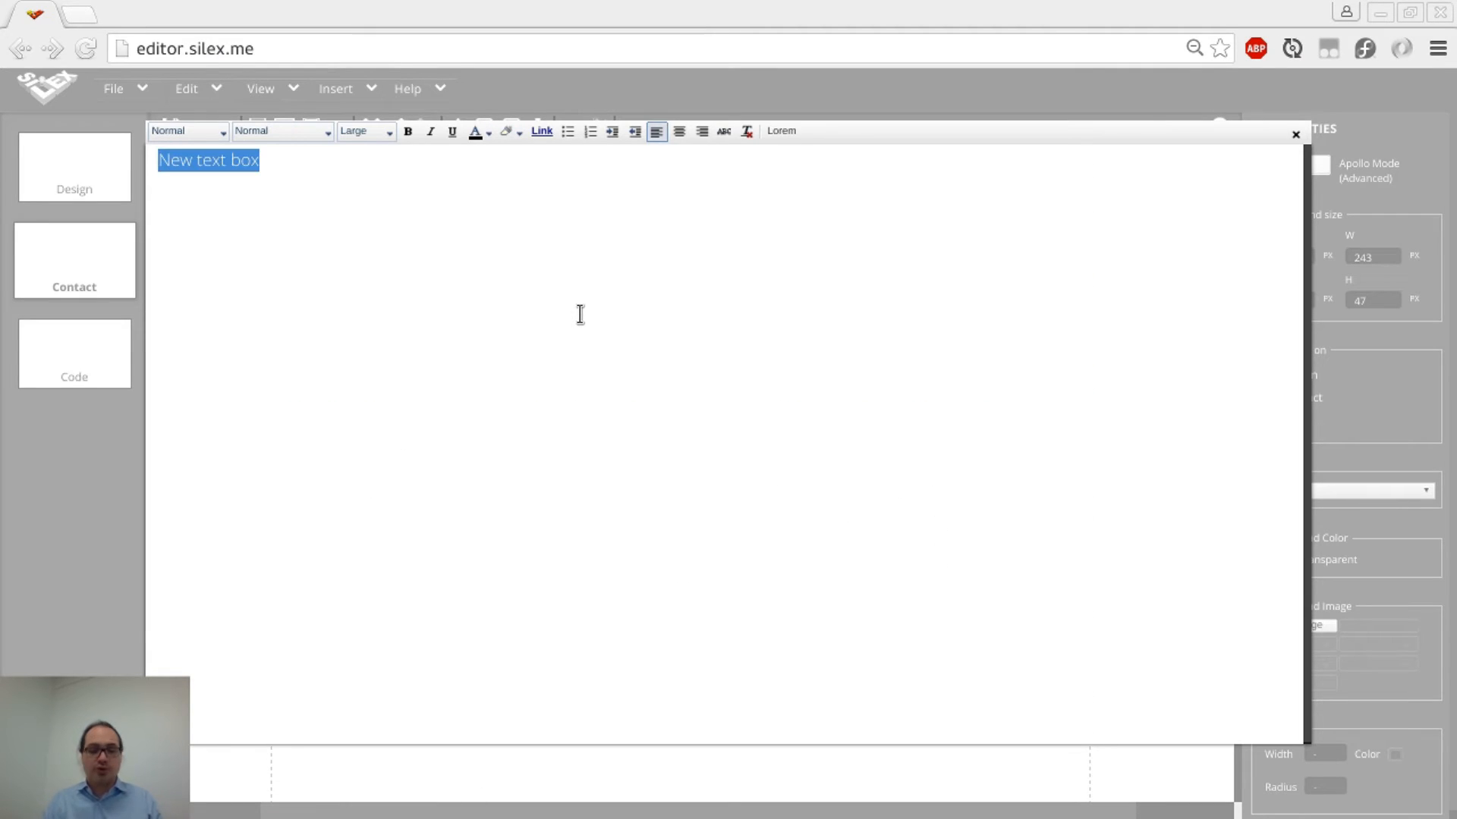
text(No)
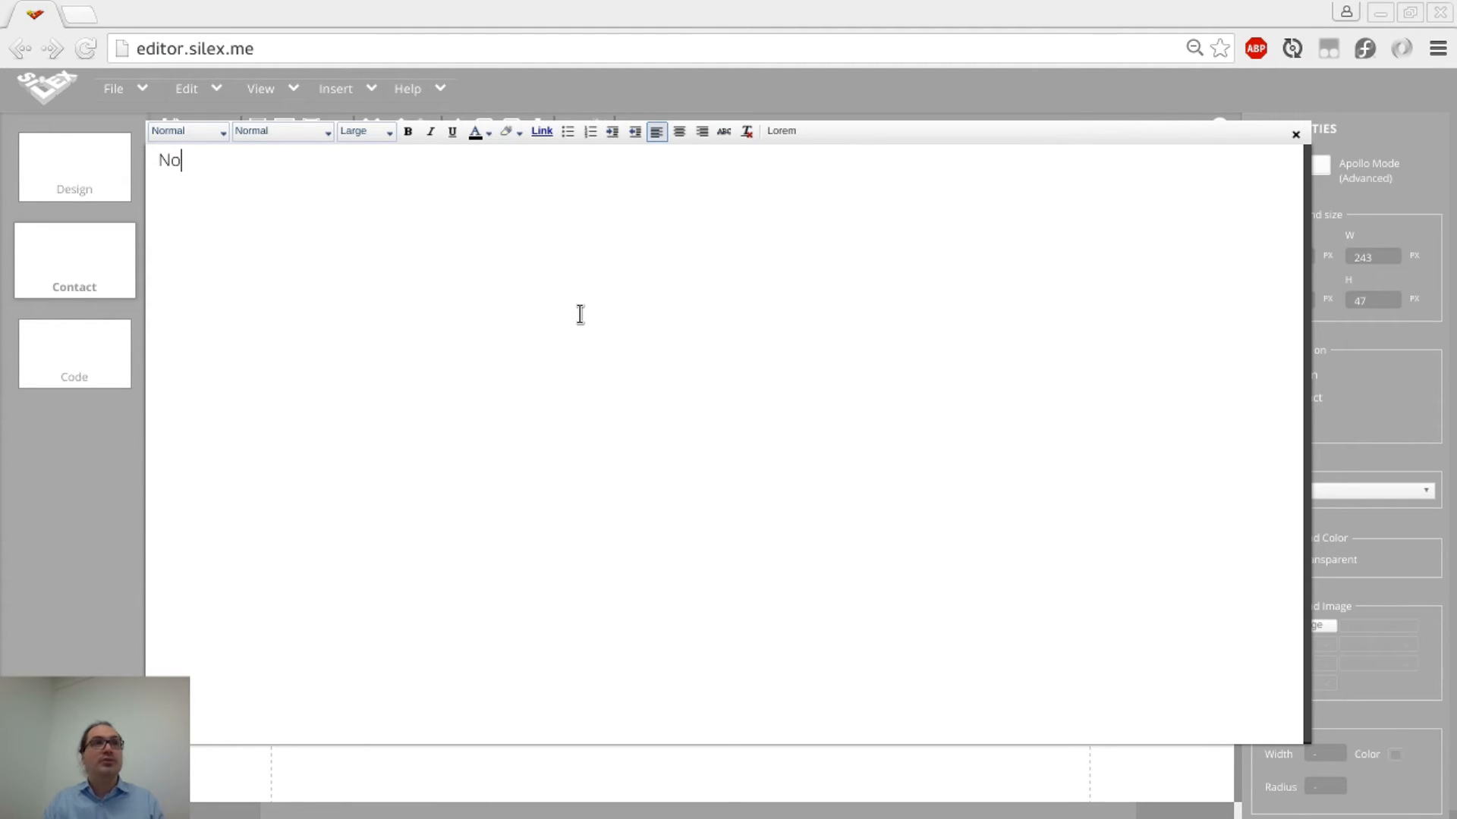
text(Votre Nom)
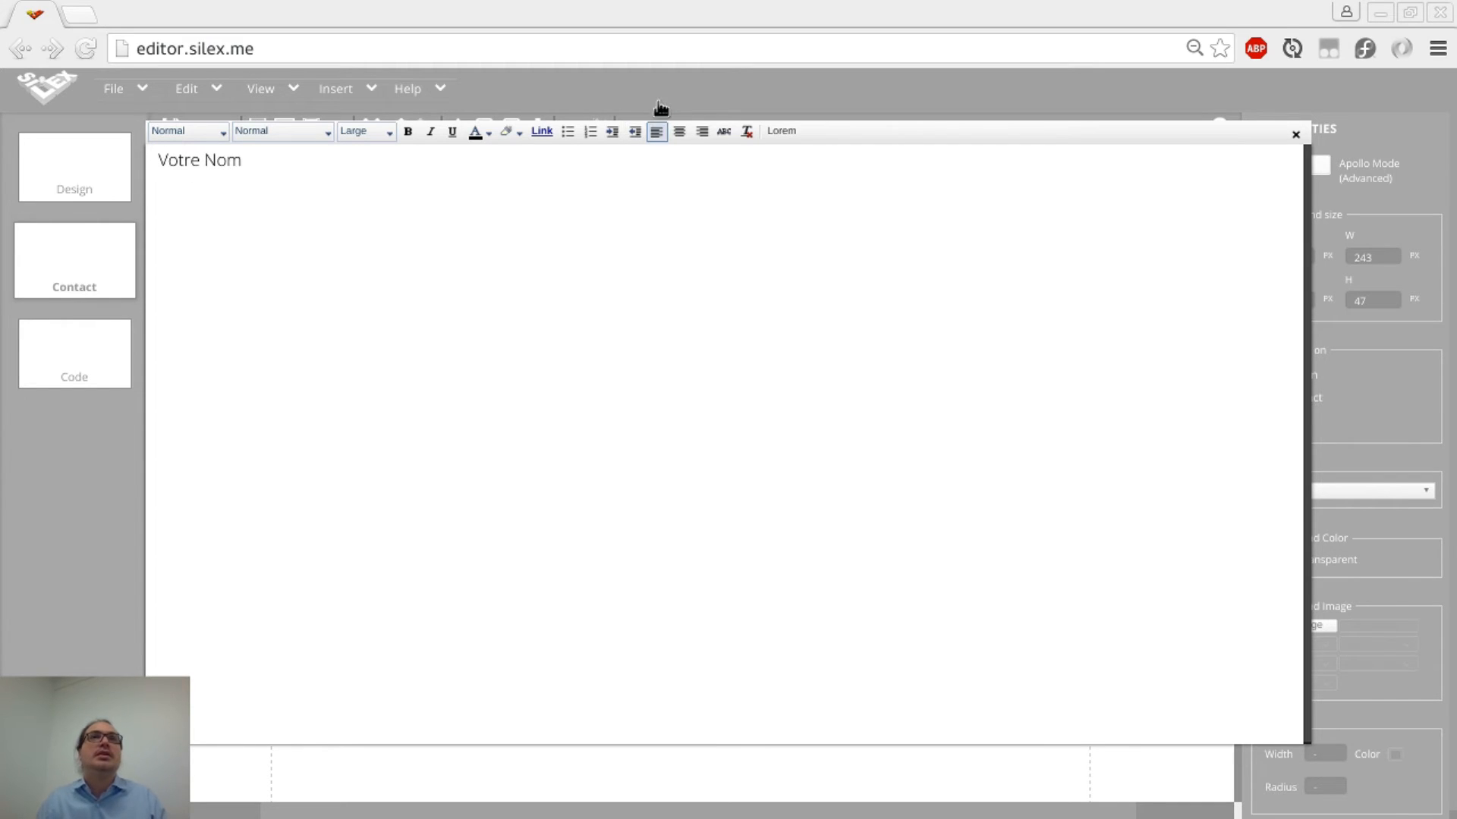
click(660, 108)
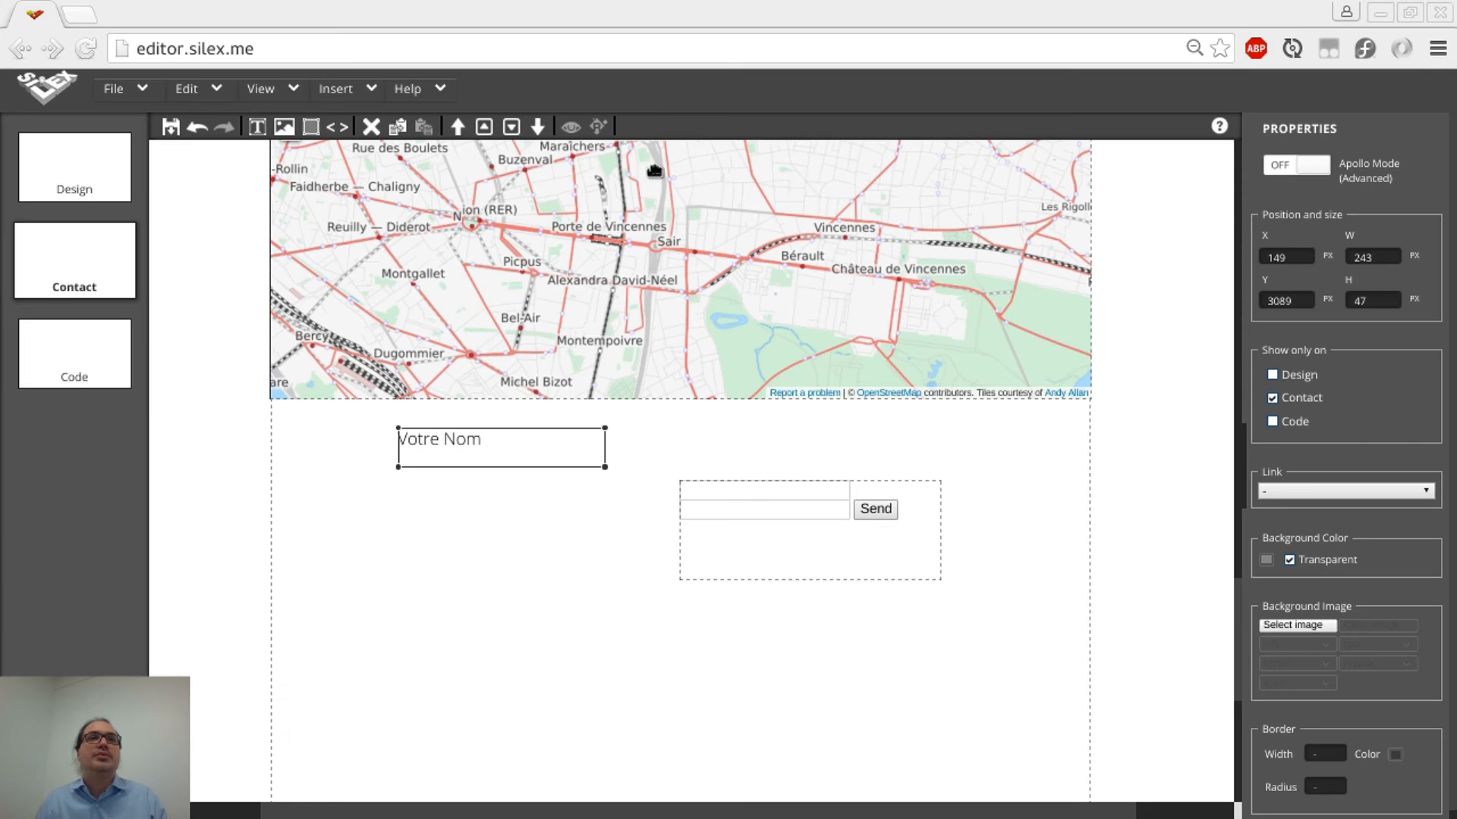
Add a second line 'Votre email' beneath 'Votre Nom' in the text box
drag(598, 460, 615, 501)
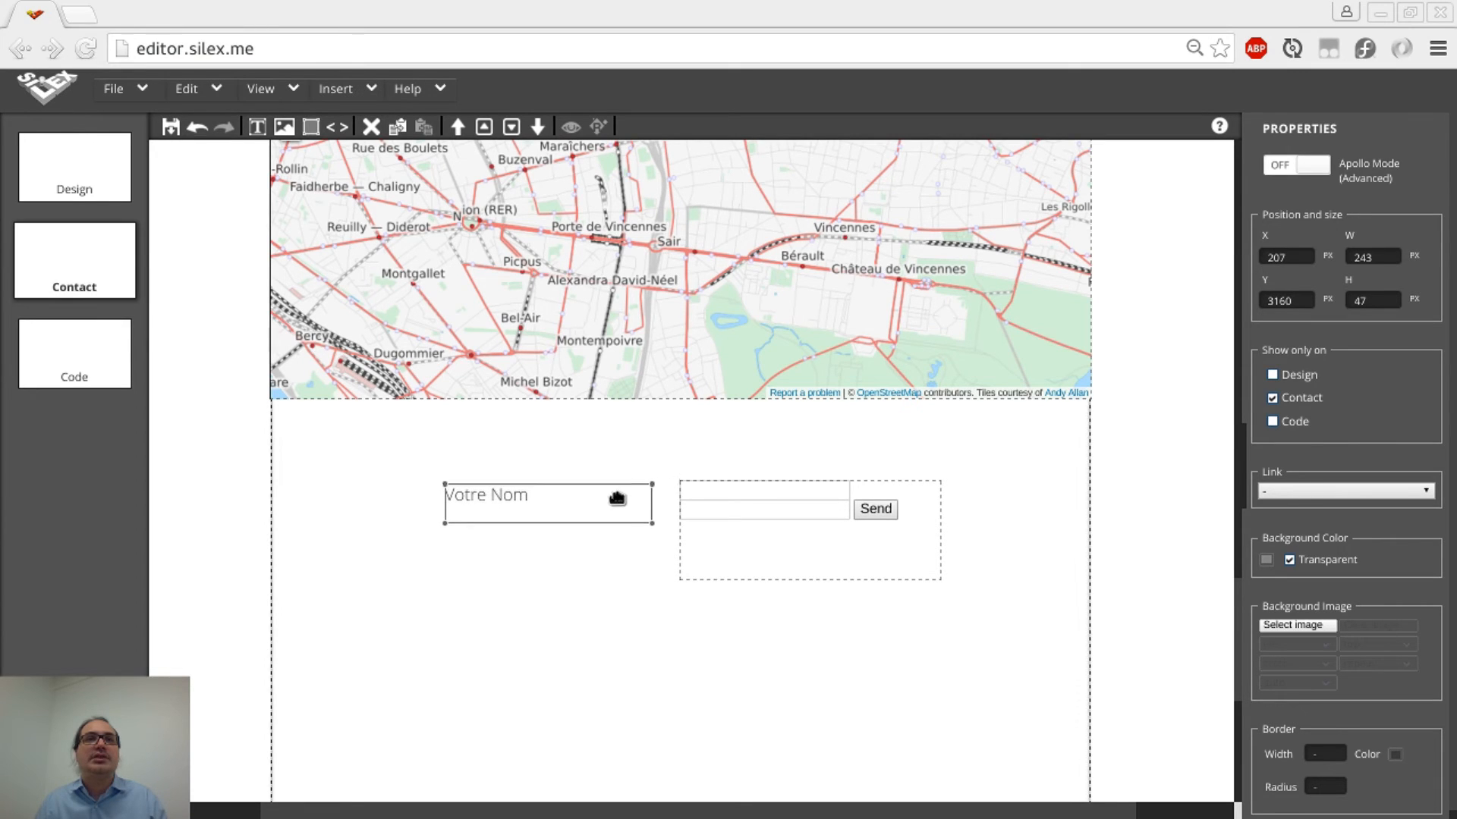
double_click(590, 497)
click(559, 311)
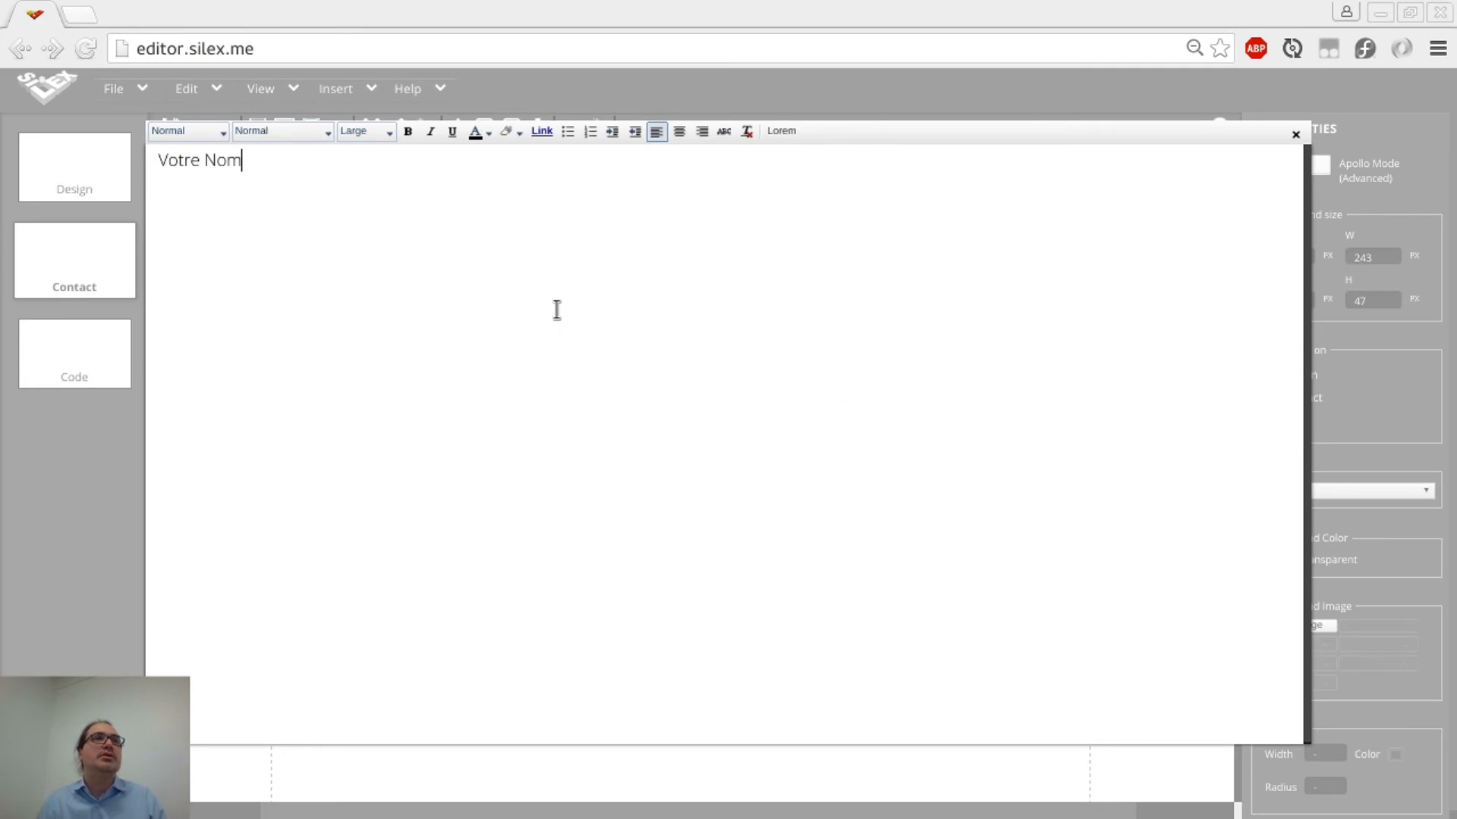
key(Return)
text(Votre email)
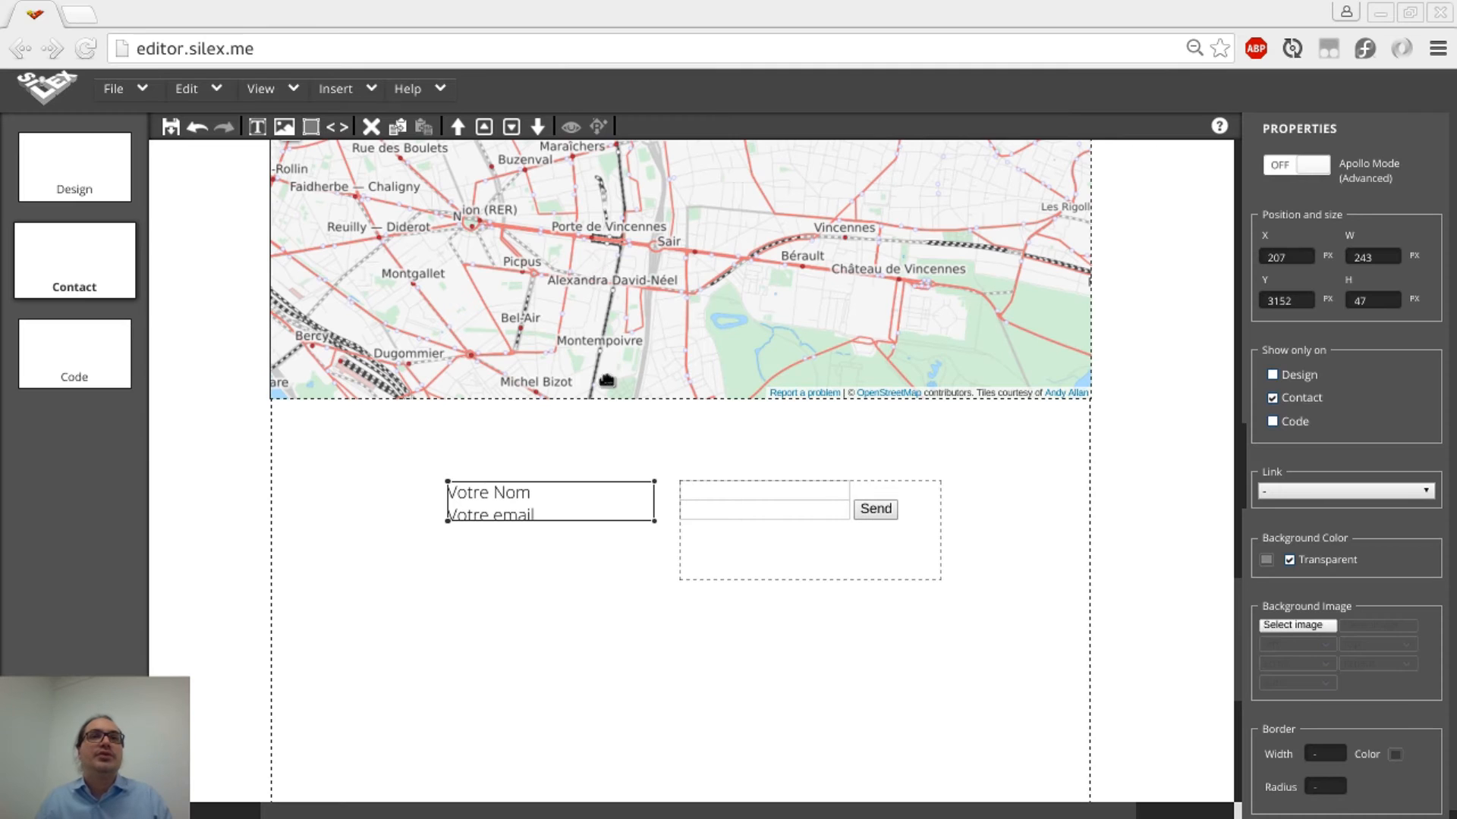
click(573, 88)
Enlarge, shift and narrow the label box so it sits just left of the contact form
drag(618, 521, 569, 512)
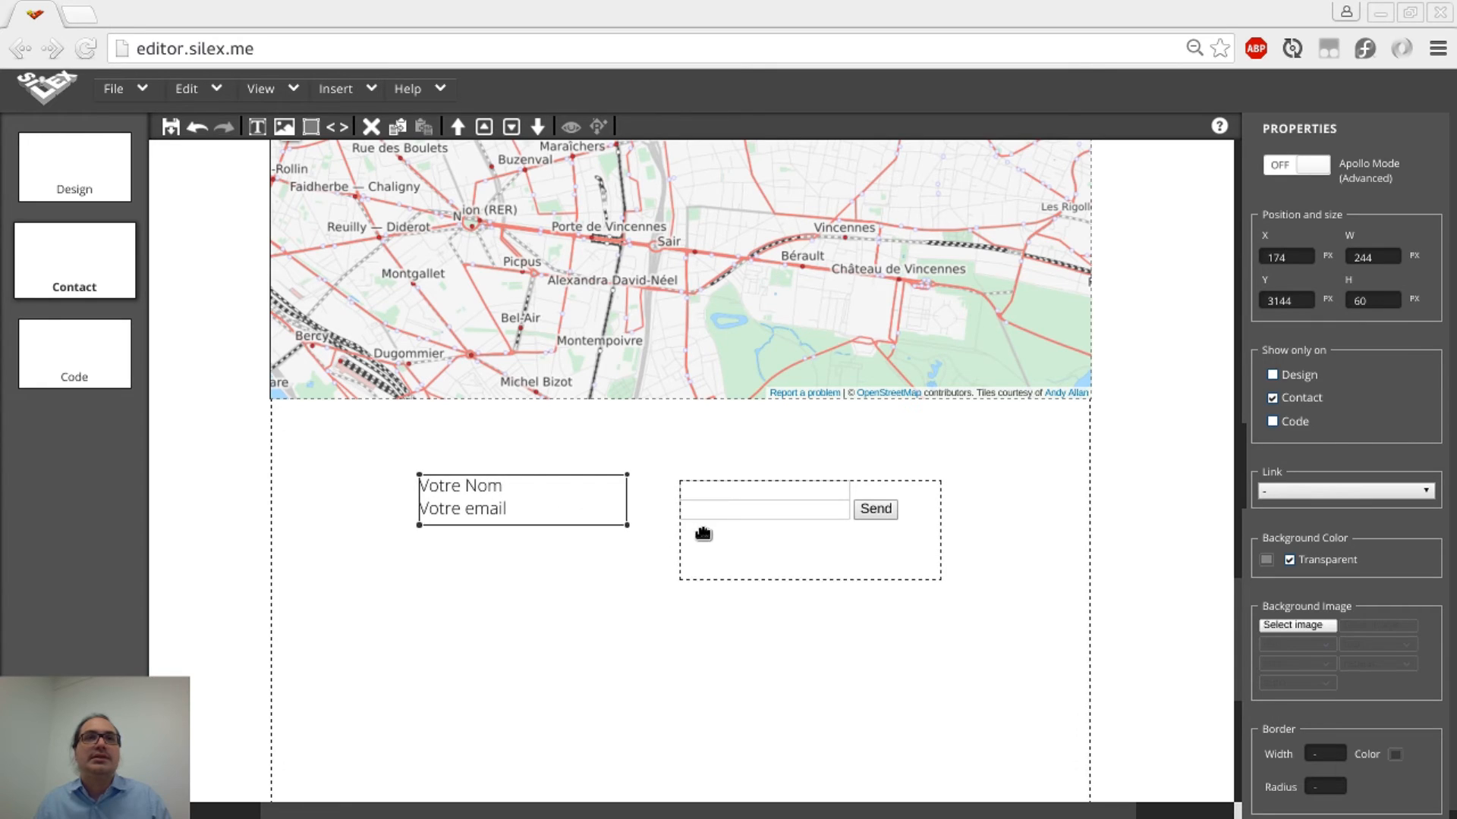
drag(692, 525, 640, 524)
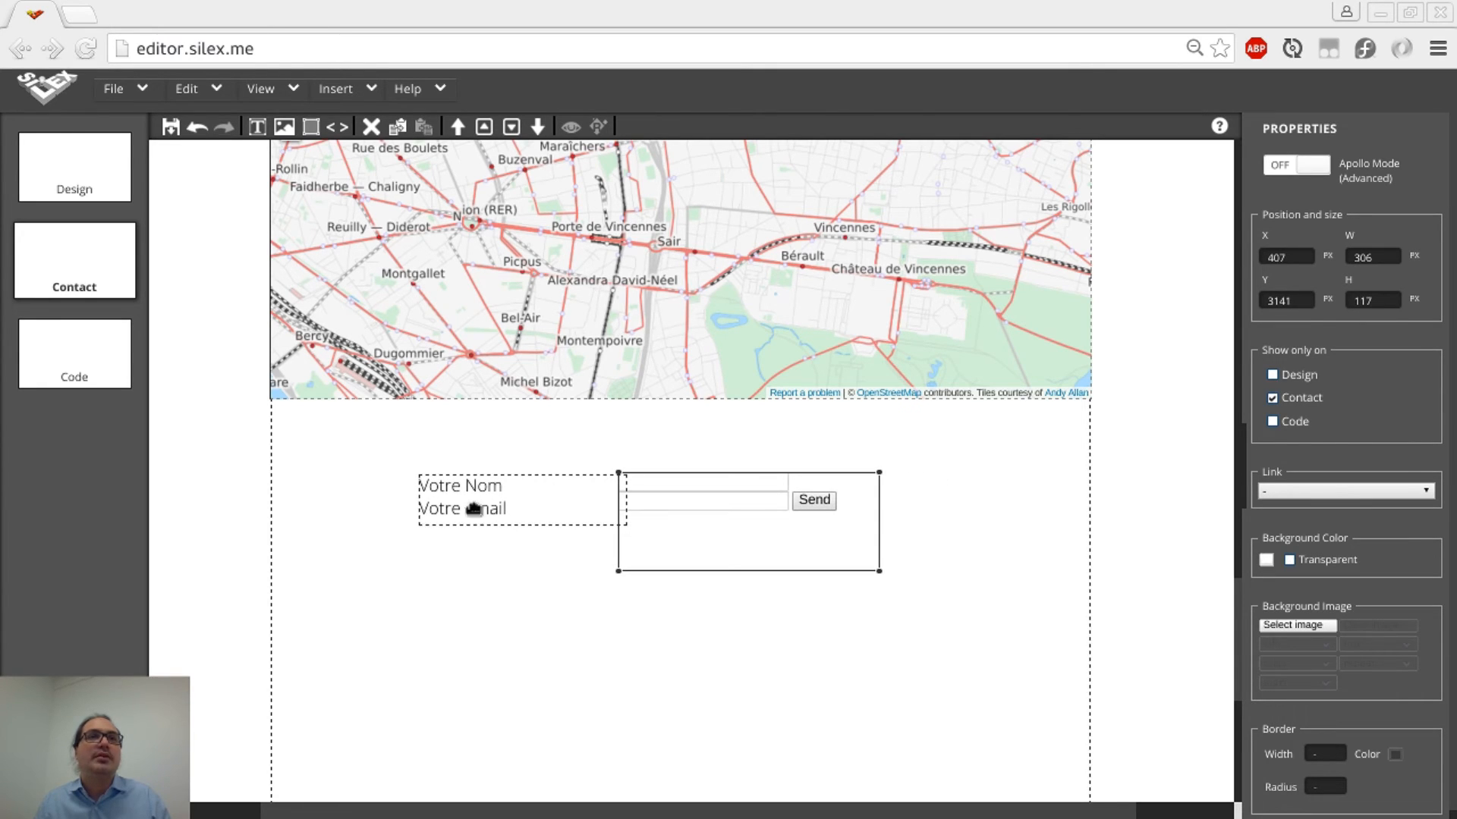
click(422, 492)
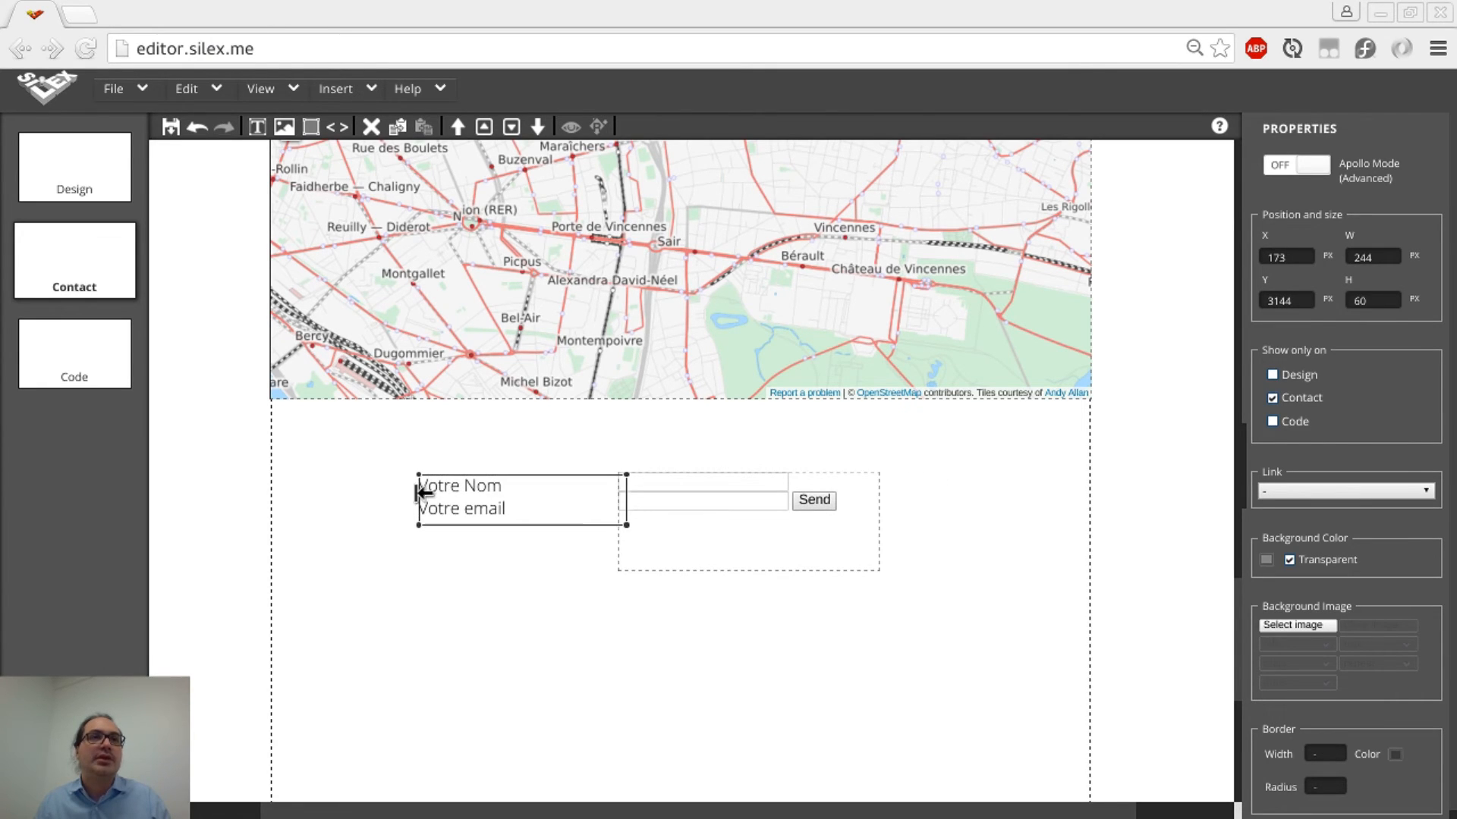
drag(421, 494, 543, 497)
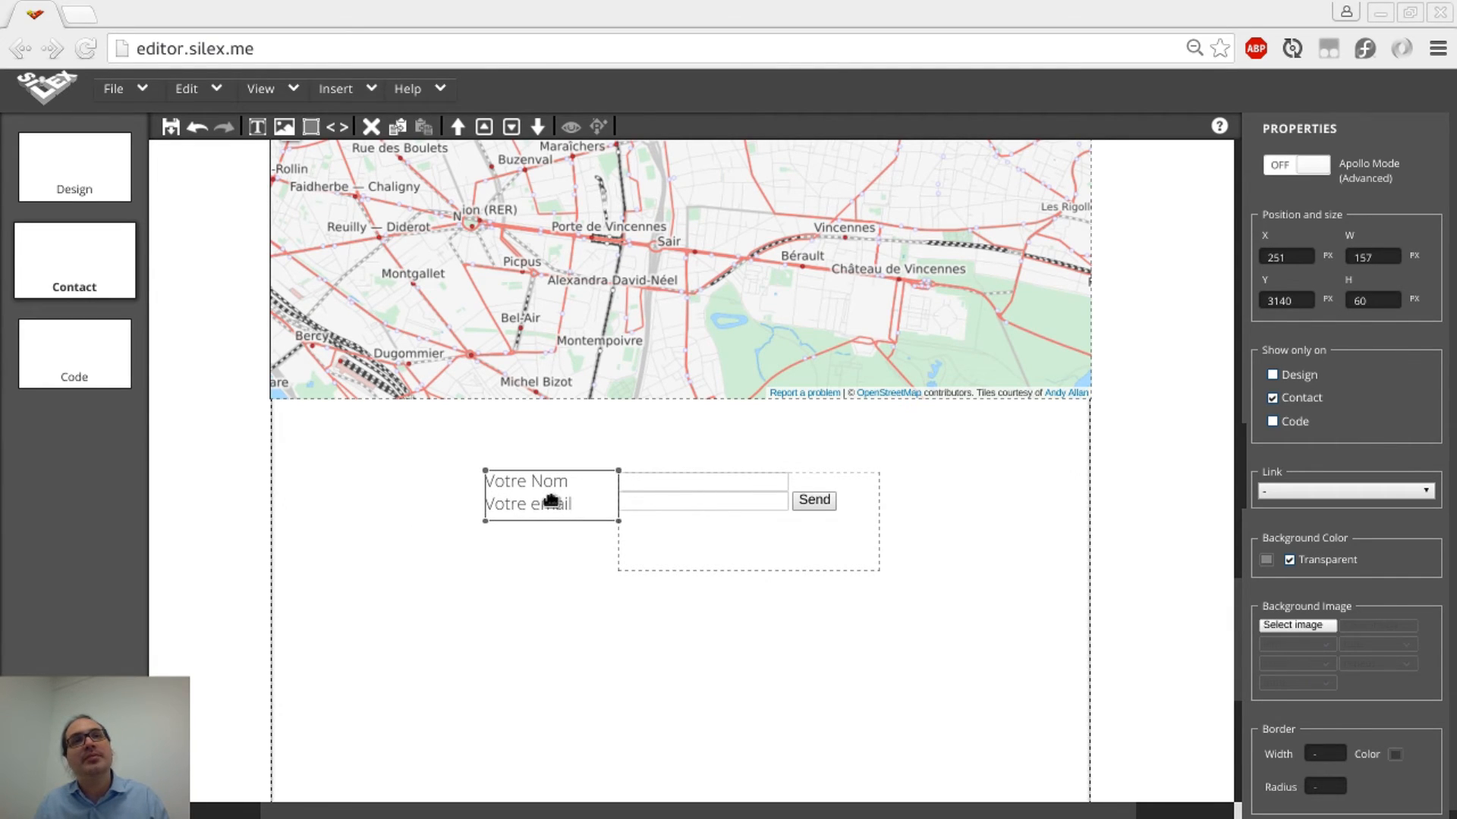
click(730, 530)
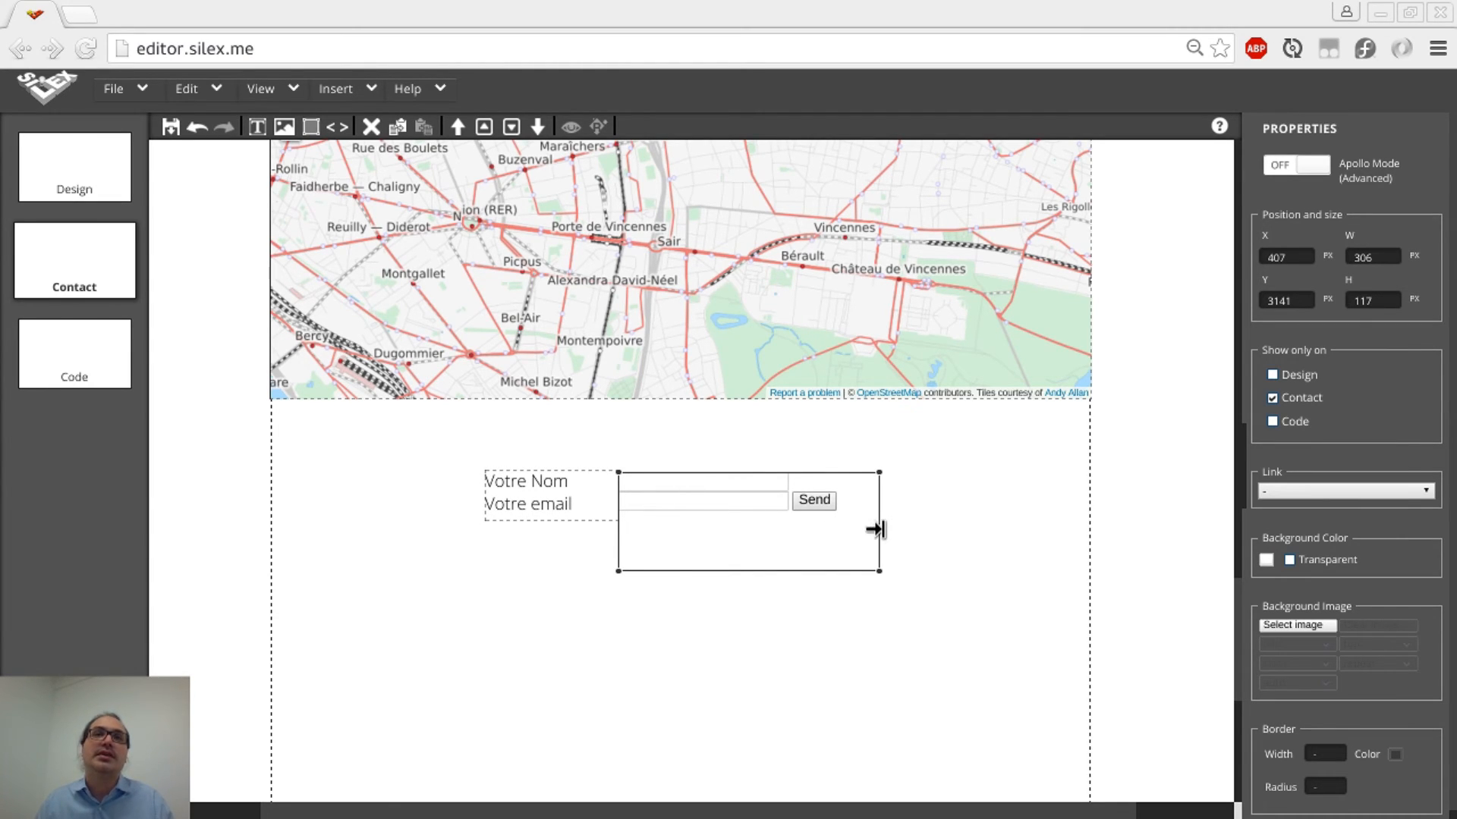
Narrow the form box from 306 to 244 px so Send wraps below the fields
drag(875, 529, 825, 530)
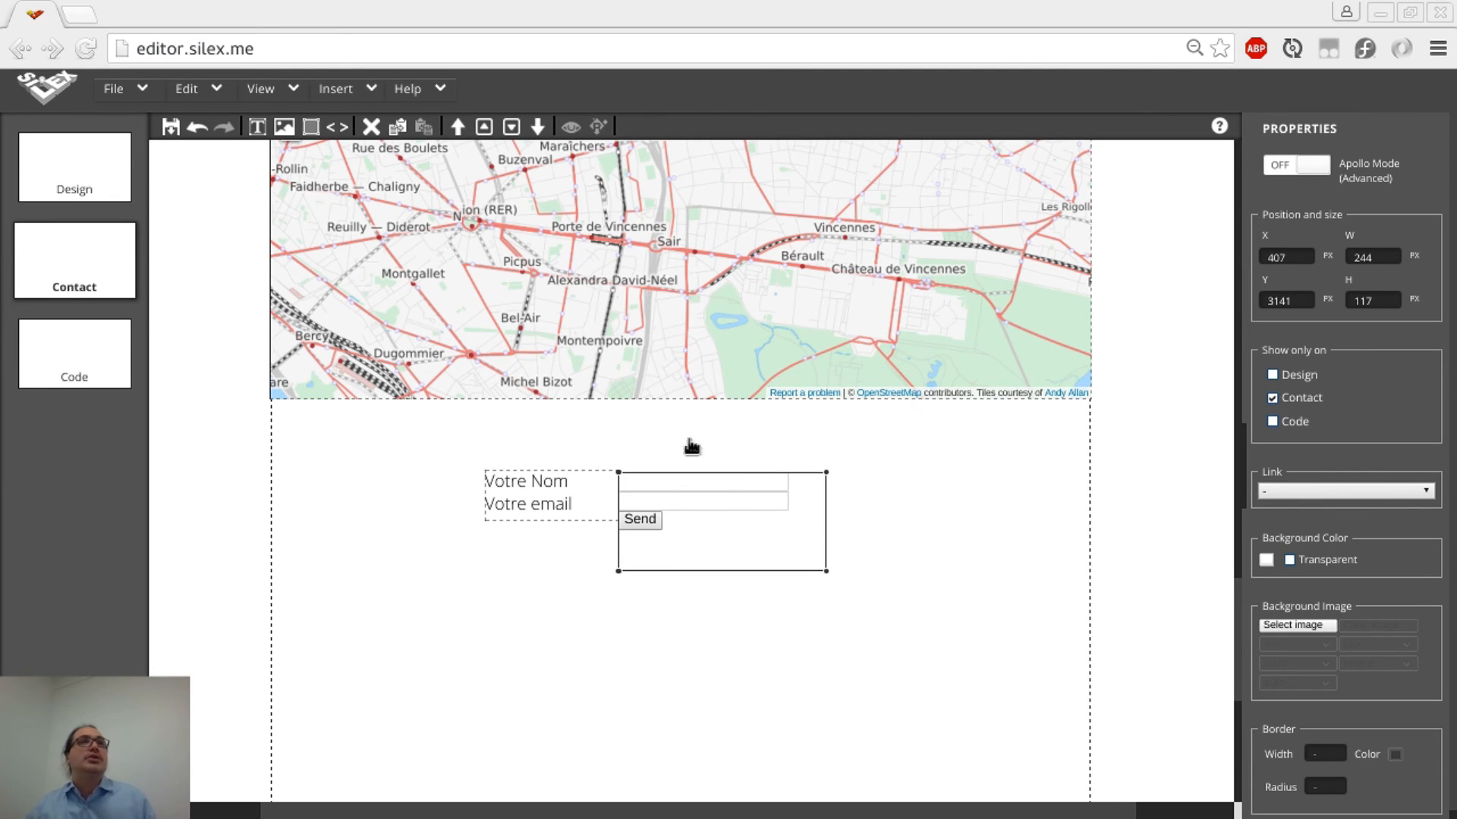
Open the site's live preview and scroll down to the contact form
click(575, 129)
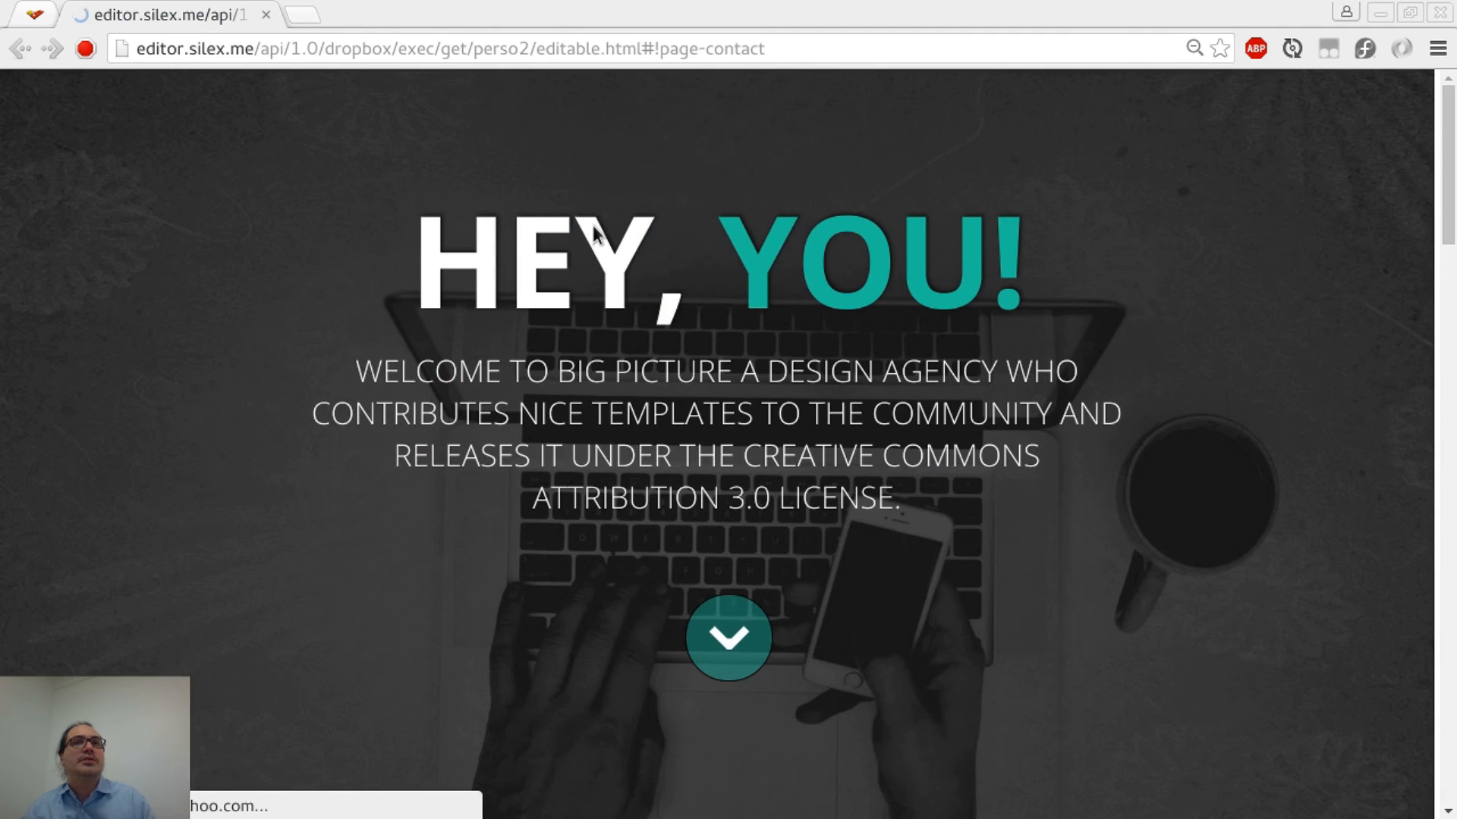
scroll(593, 224, down, 4)
scroll(593, 226, down, 10)
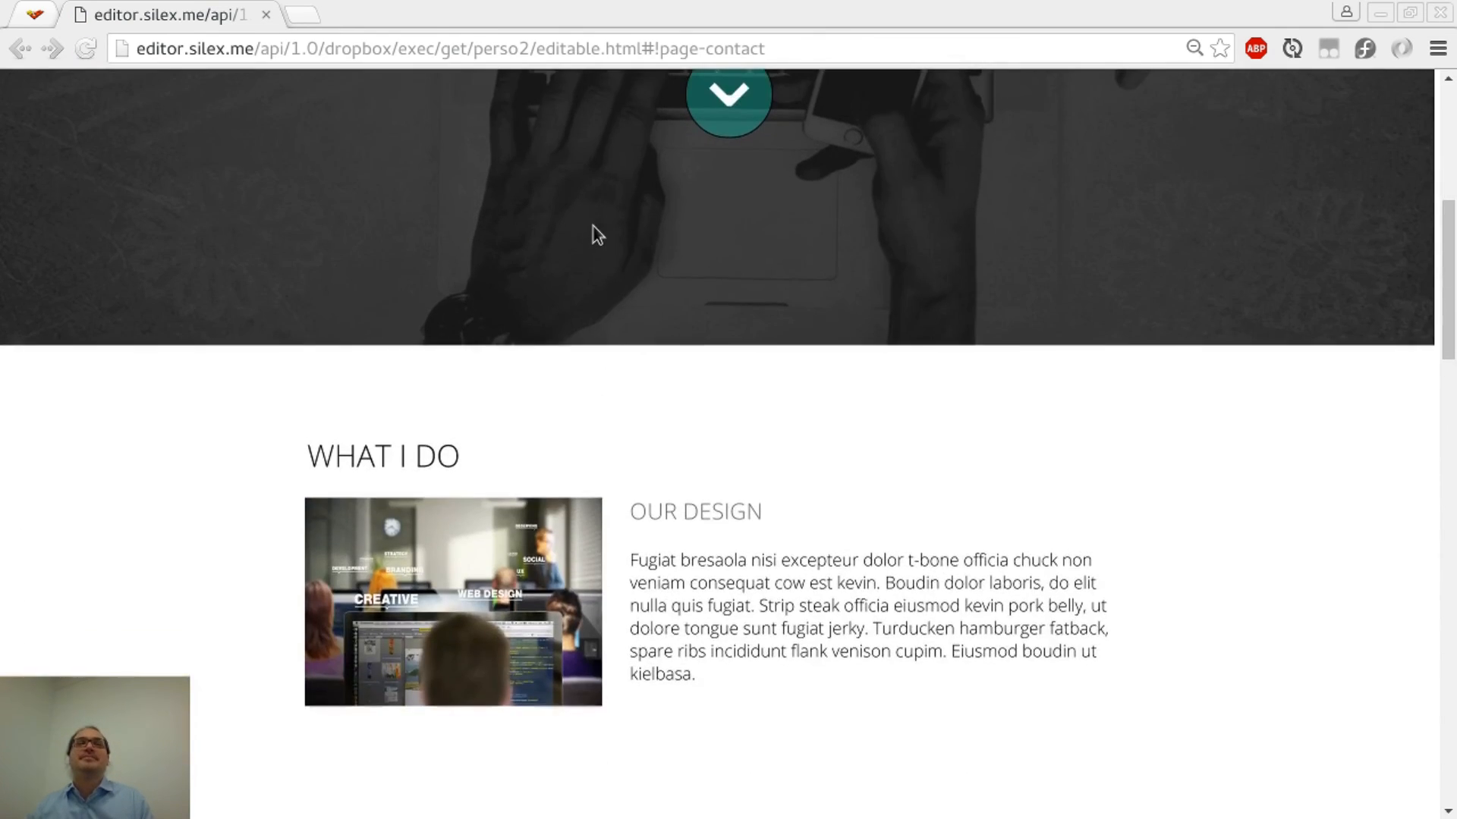
scroll(593, 226, down, 15)
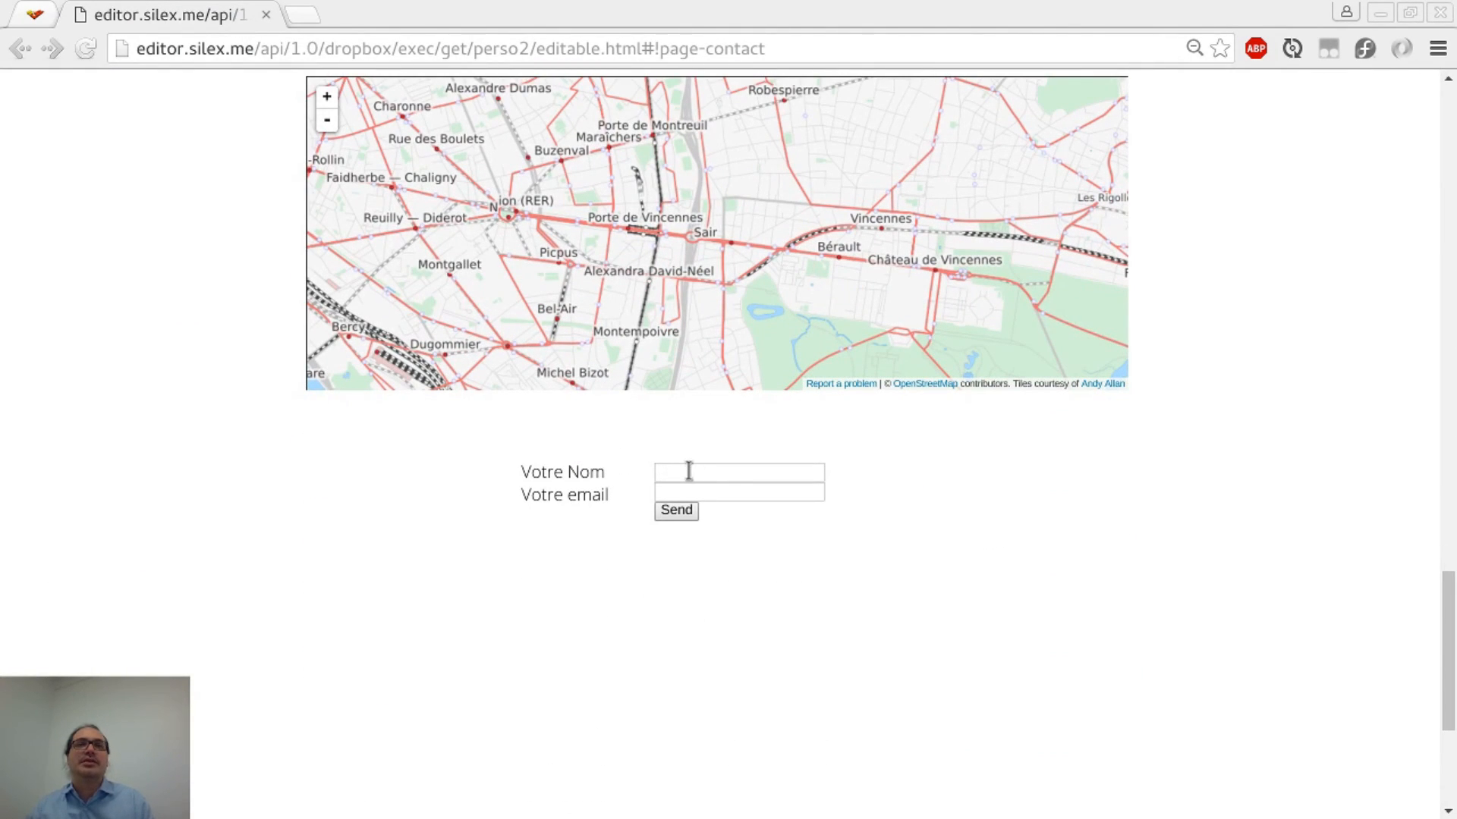
Test the form by entering 'a' in the Votre Nom field and confirming it
click(689, 471)
text(sd)
key(BackSpace)
key(BackSpace)
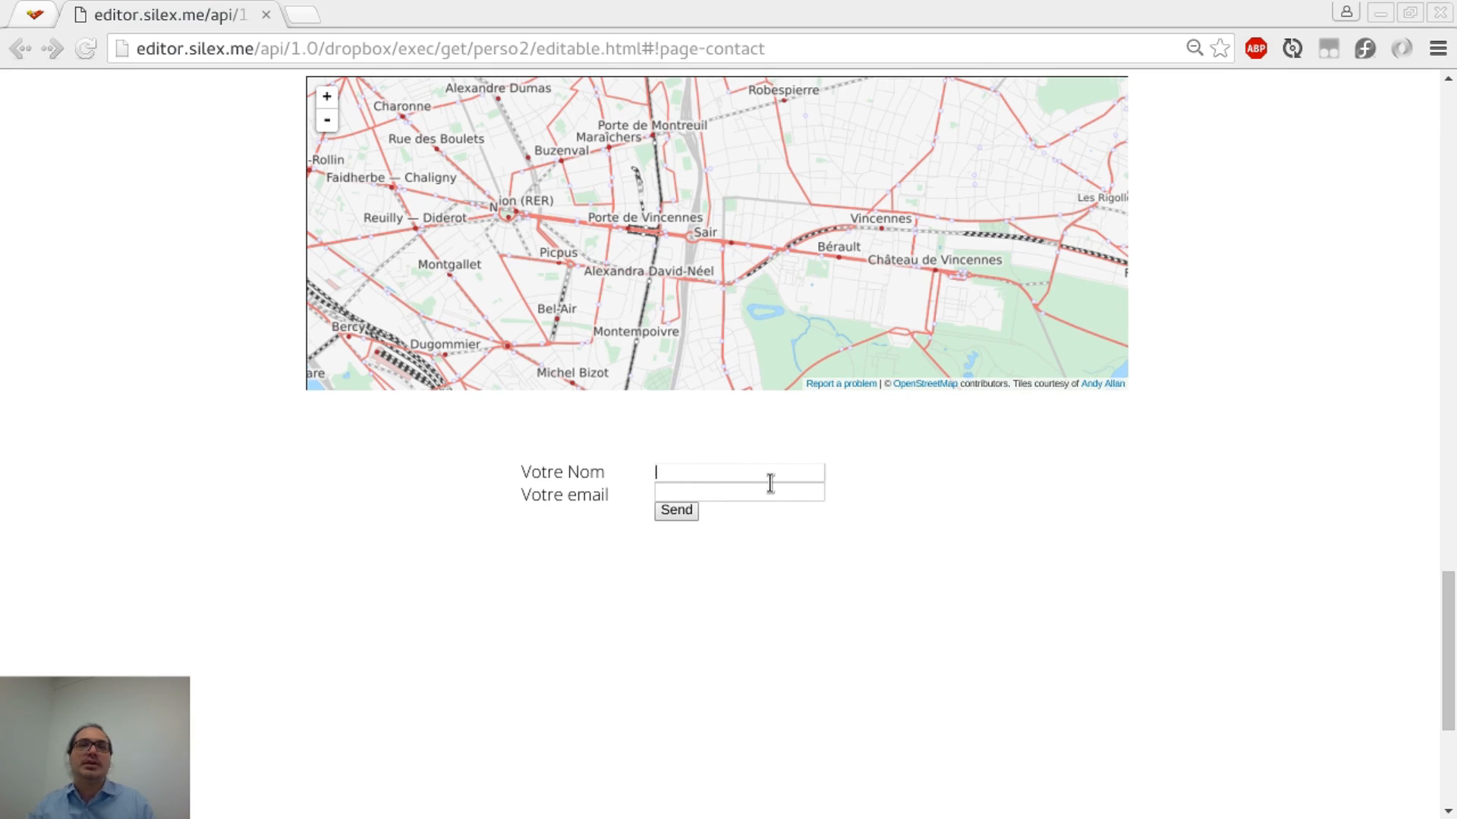
text(a)
key(Down)
key(Return)
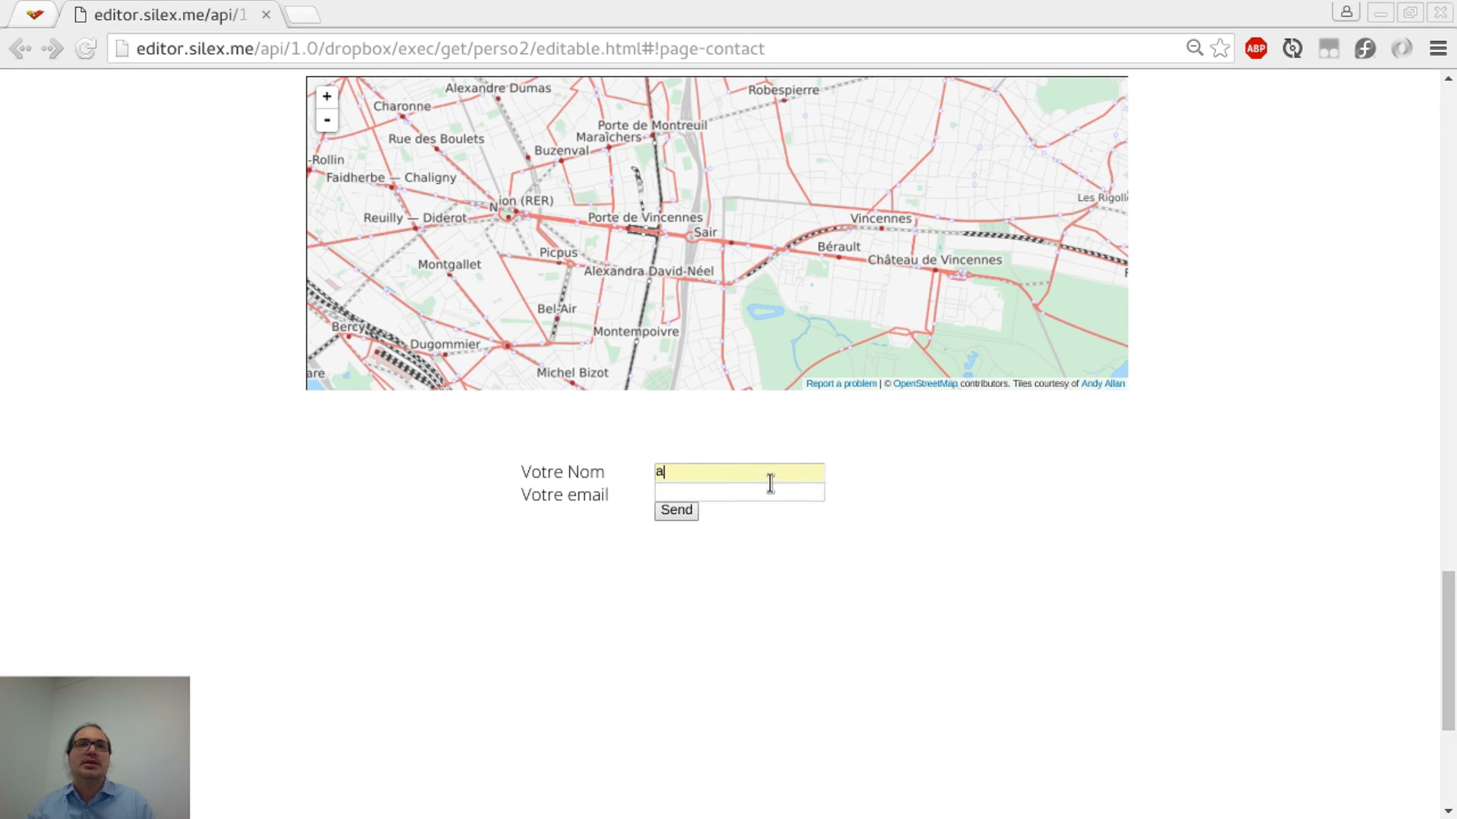